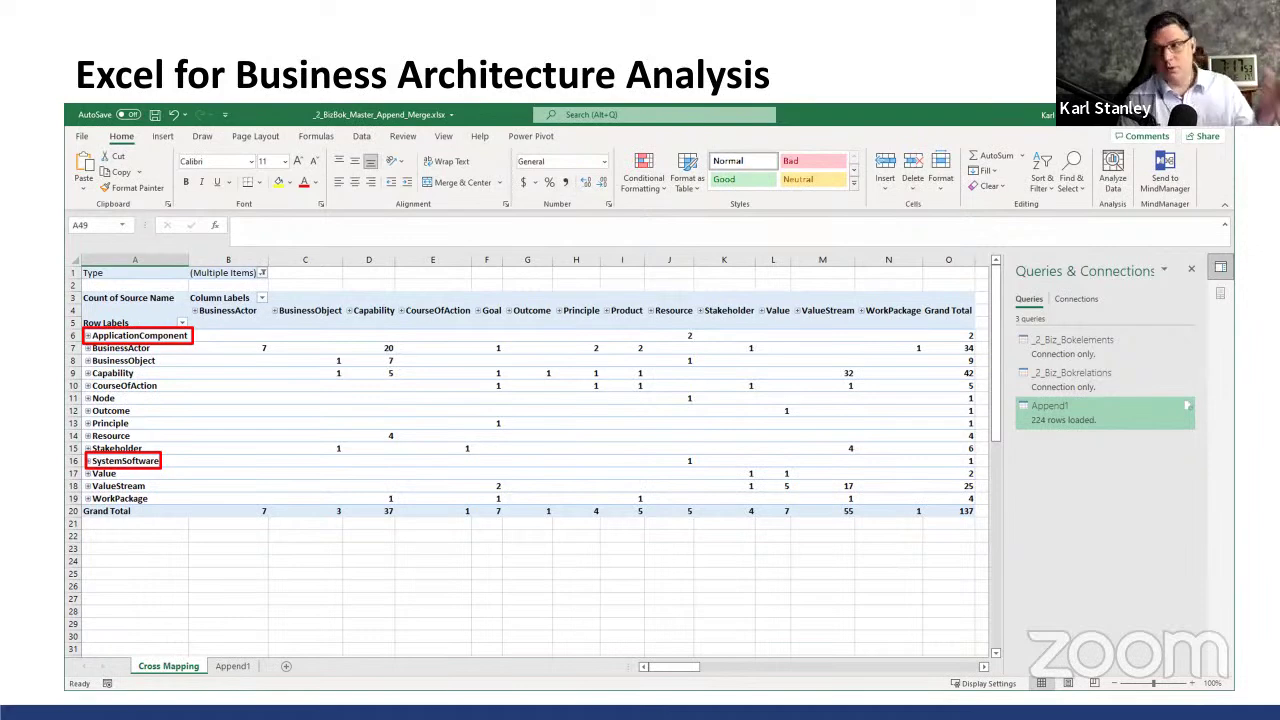
# Finish the slide introduction, switch to Archi in a maximized window and enlarge its lower properties pane
pyautogui.press('Right')
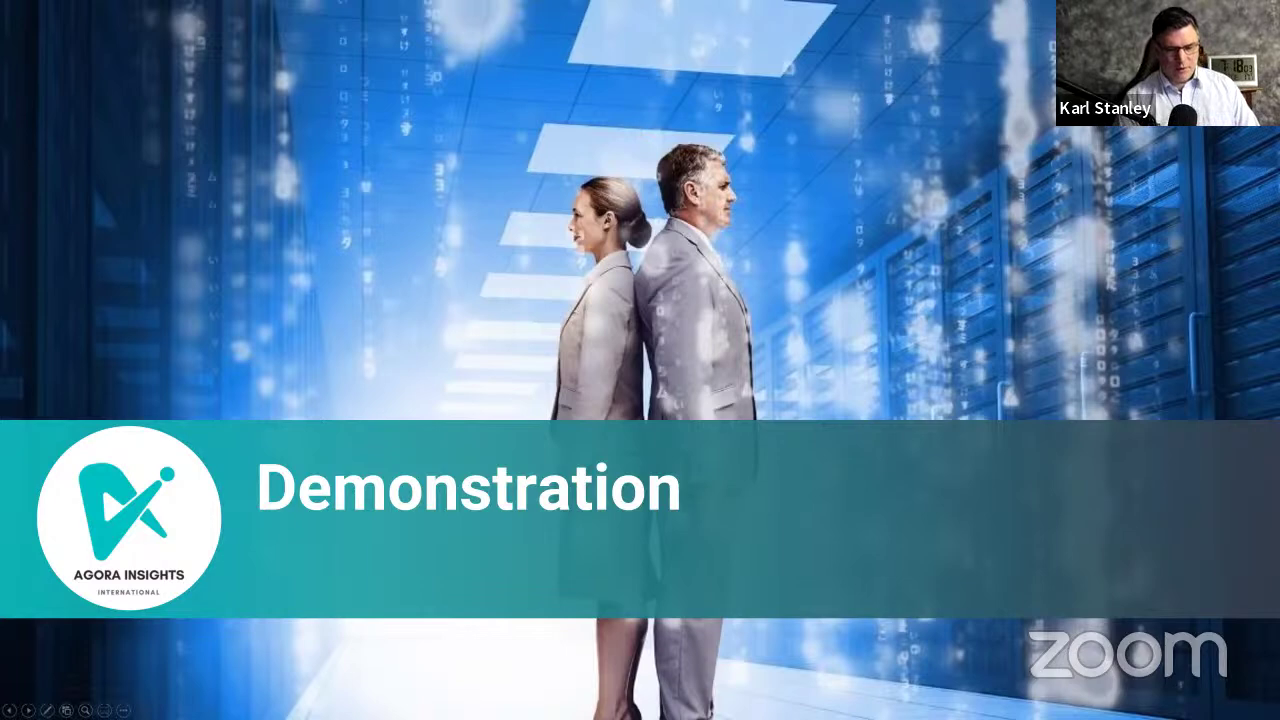
pyautogui.hotkey('alt', 'Tab')
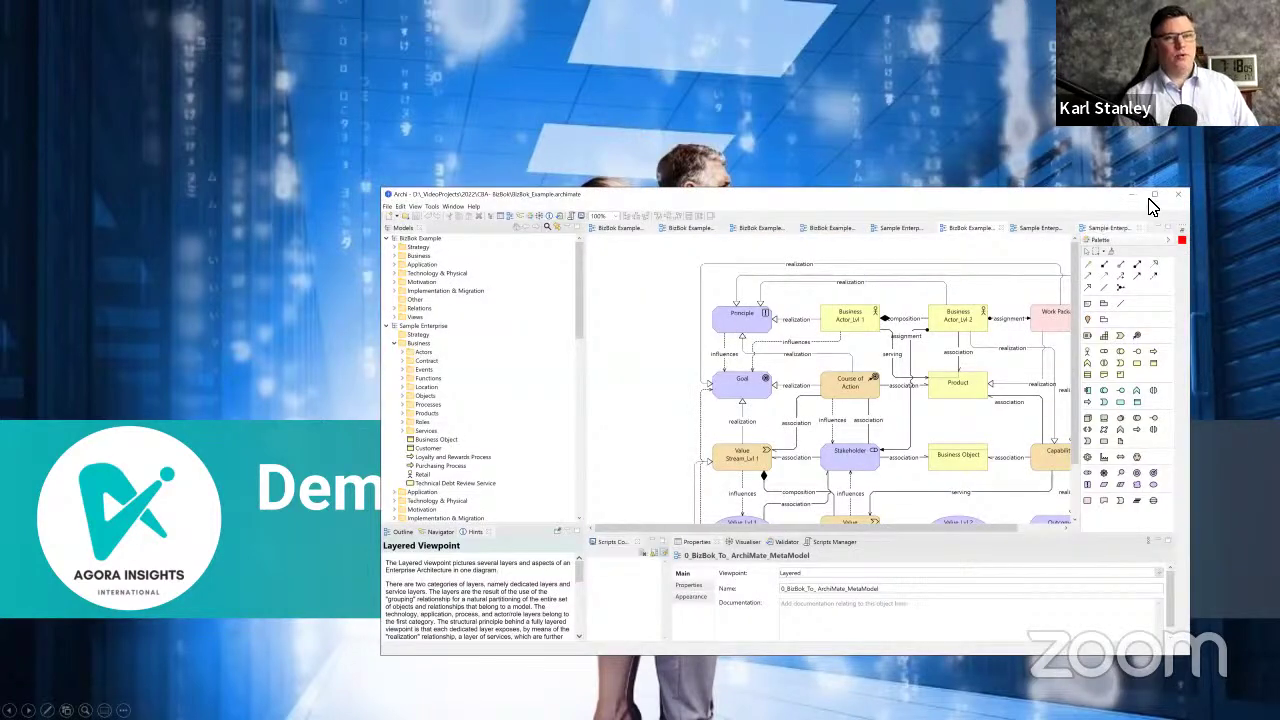
pyautogui.click(1156, 197)
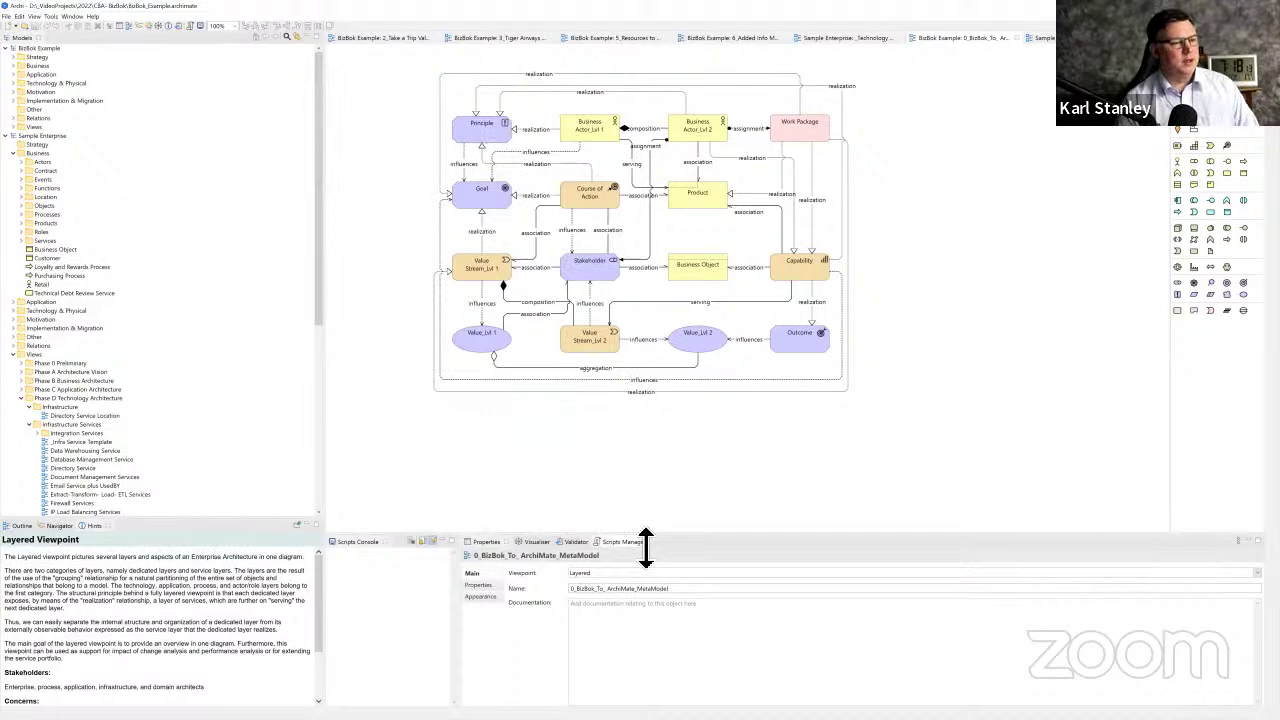
pyautogui.moveTo(645, 545); pyautogui.dragTo(108, 211)
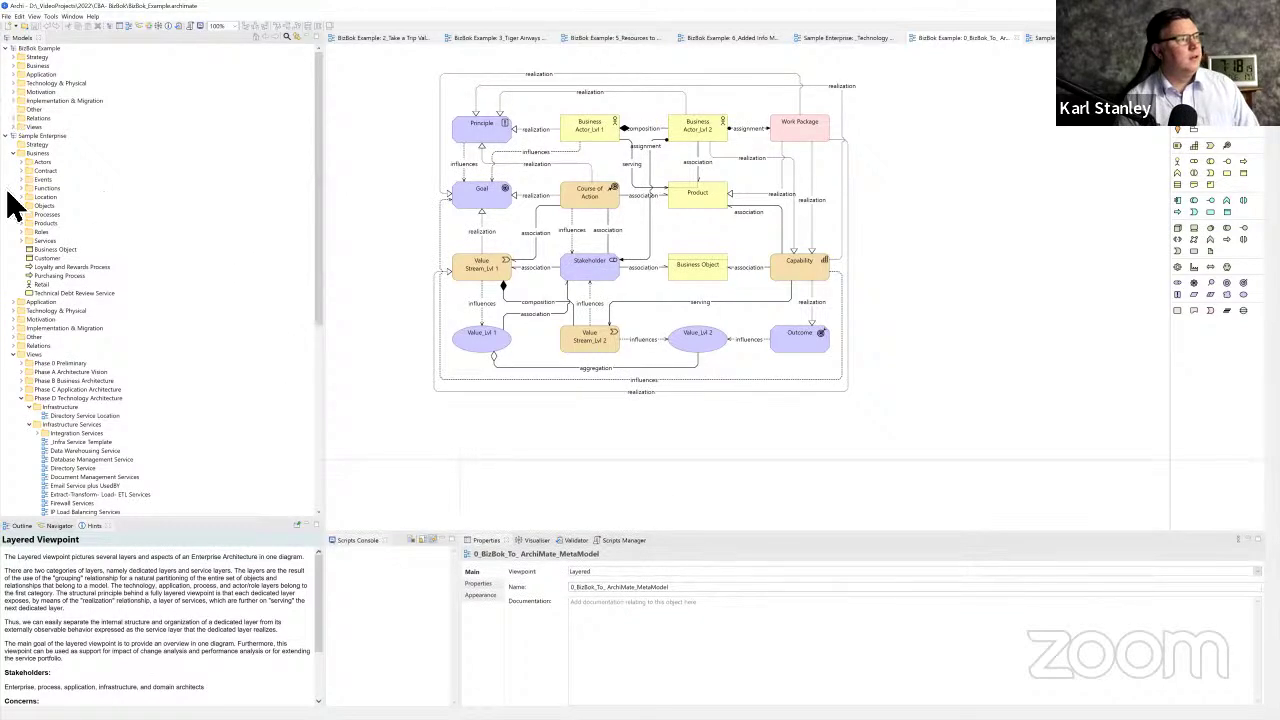
# Collapse the Sample Enterprise model and expand BizBok Example's Strategy folders down to the capabilities in 1_Transportation Value Streams
pyautogui.click(8, 137)
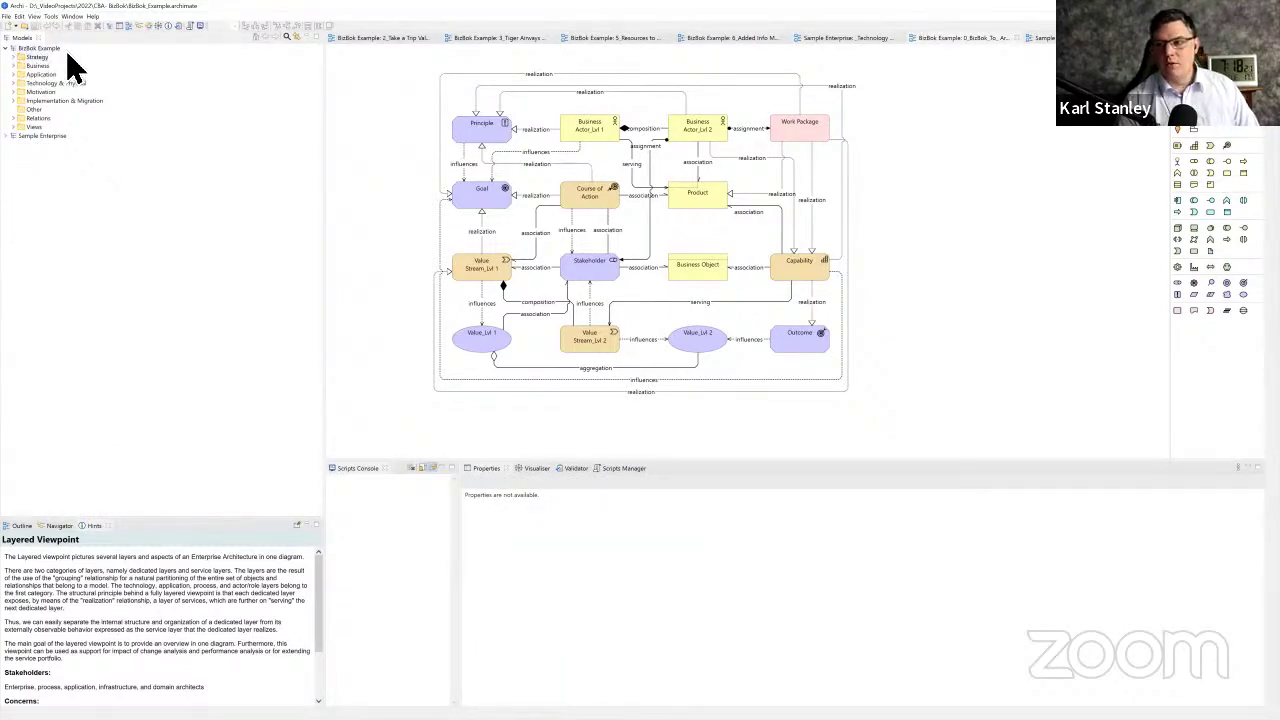
pyautogui.click(13, 58)
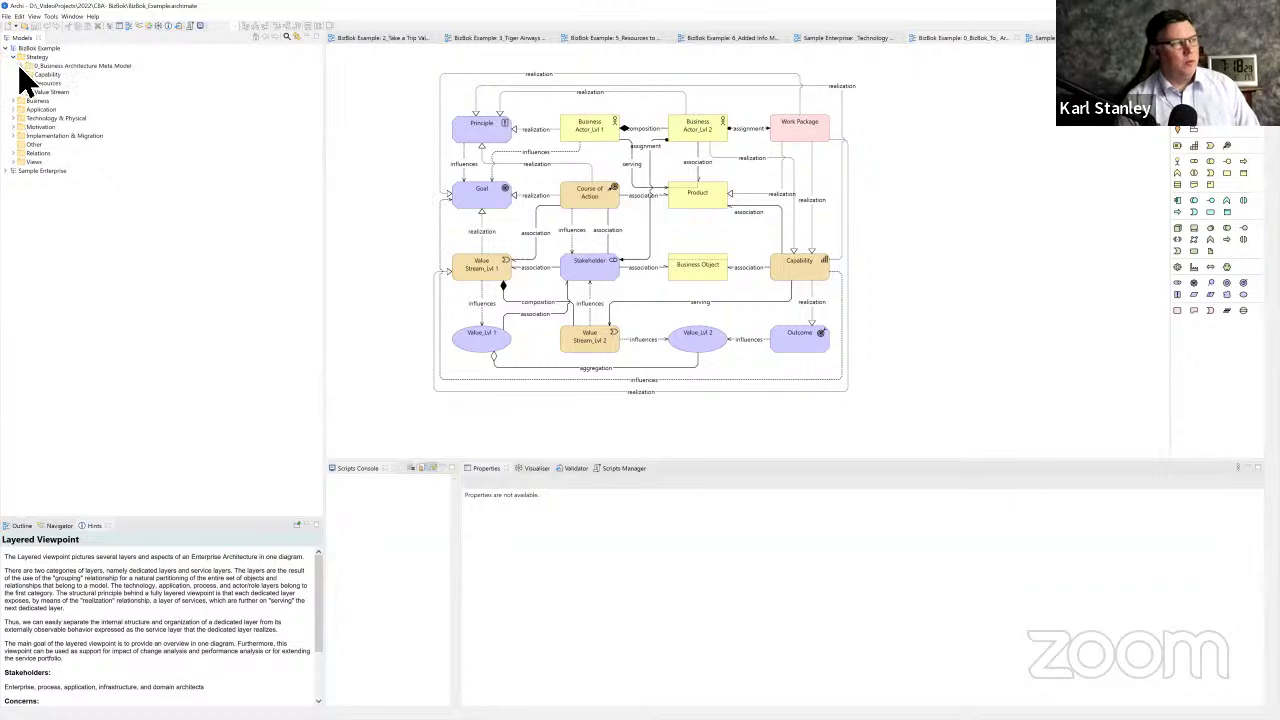
pyautogui.click(21, 66)
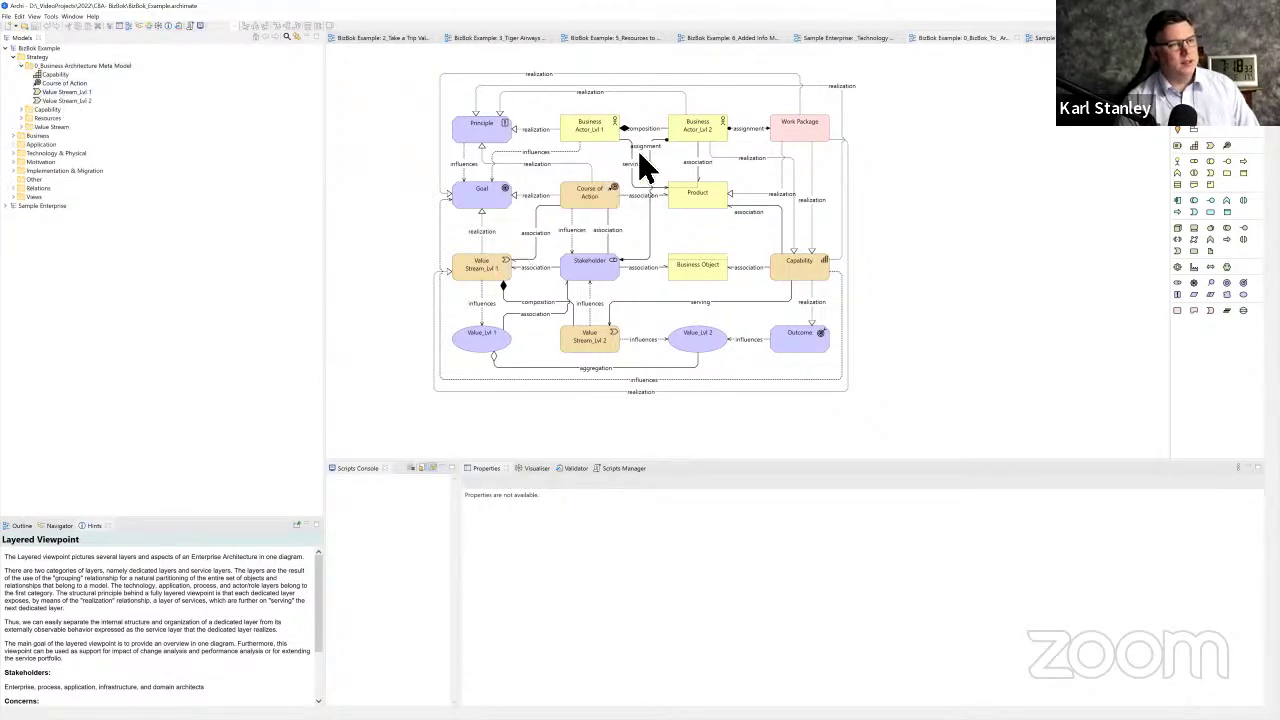
pyautogui.click(21, 108)
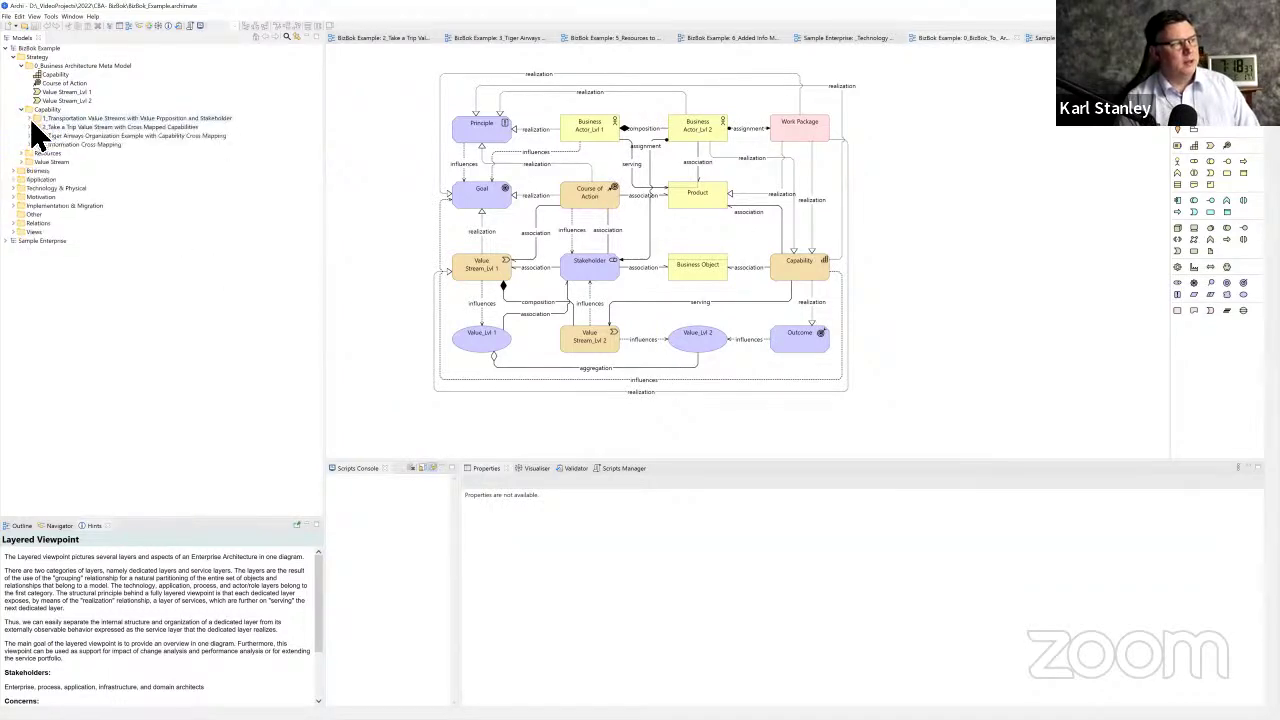
pyautogui.click(29, 118)
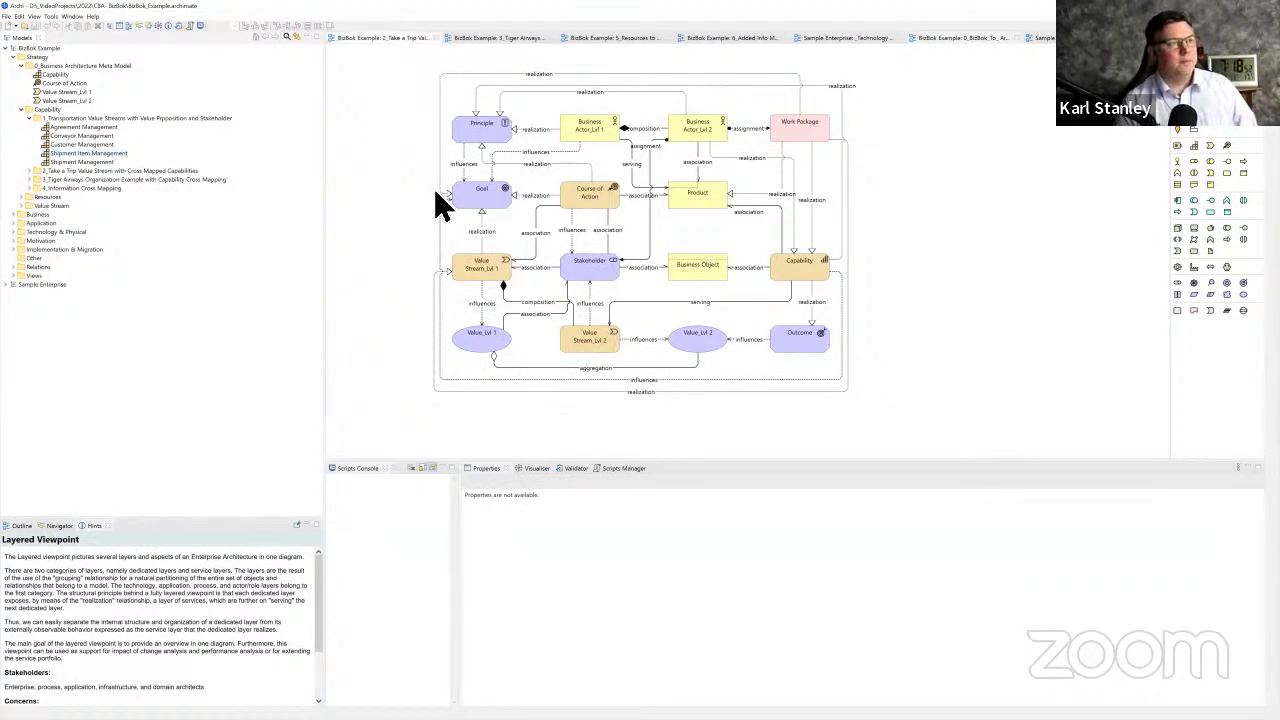
# Visualise the Trip Management capability under Arrive at Destination in the Take a Trip view, reducing the depth to its direct relationships
pyautogui.click(390, 80)
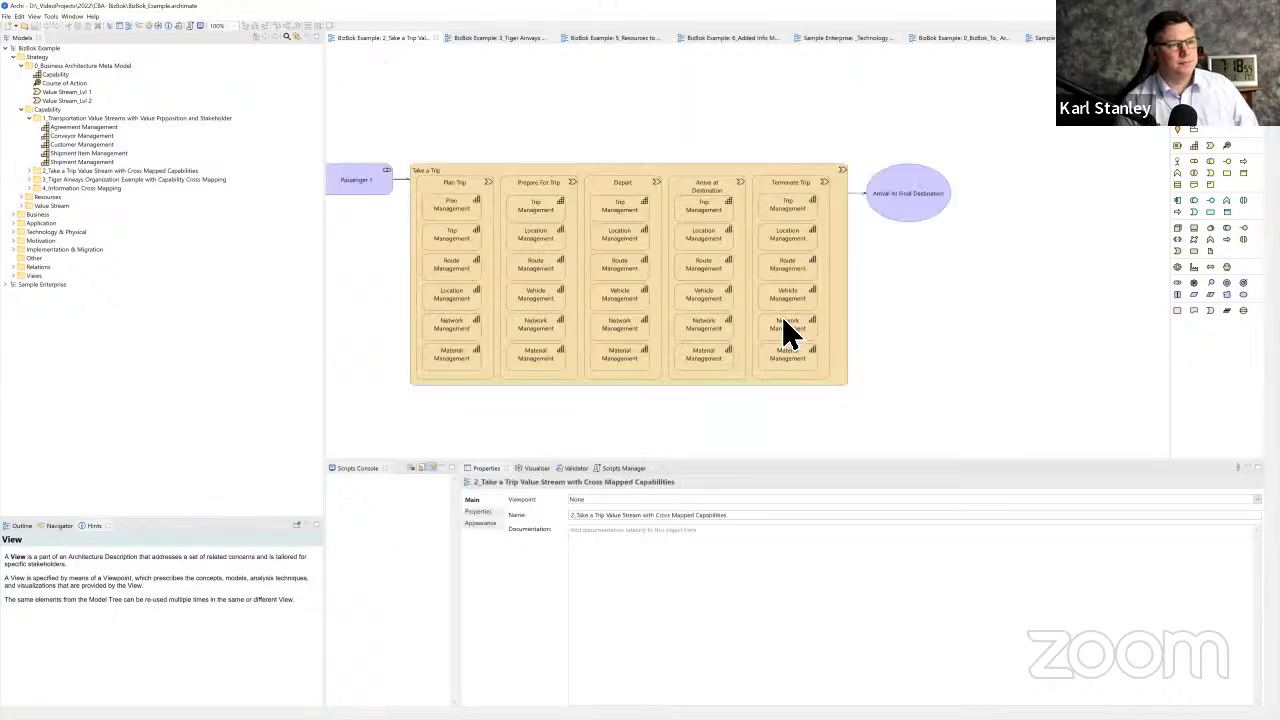
pyautogui.click(704, 214)
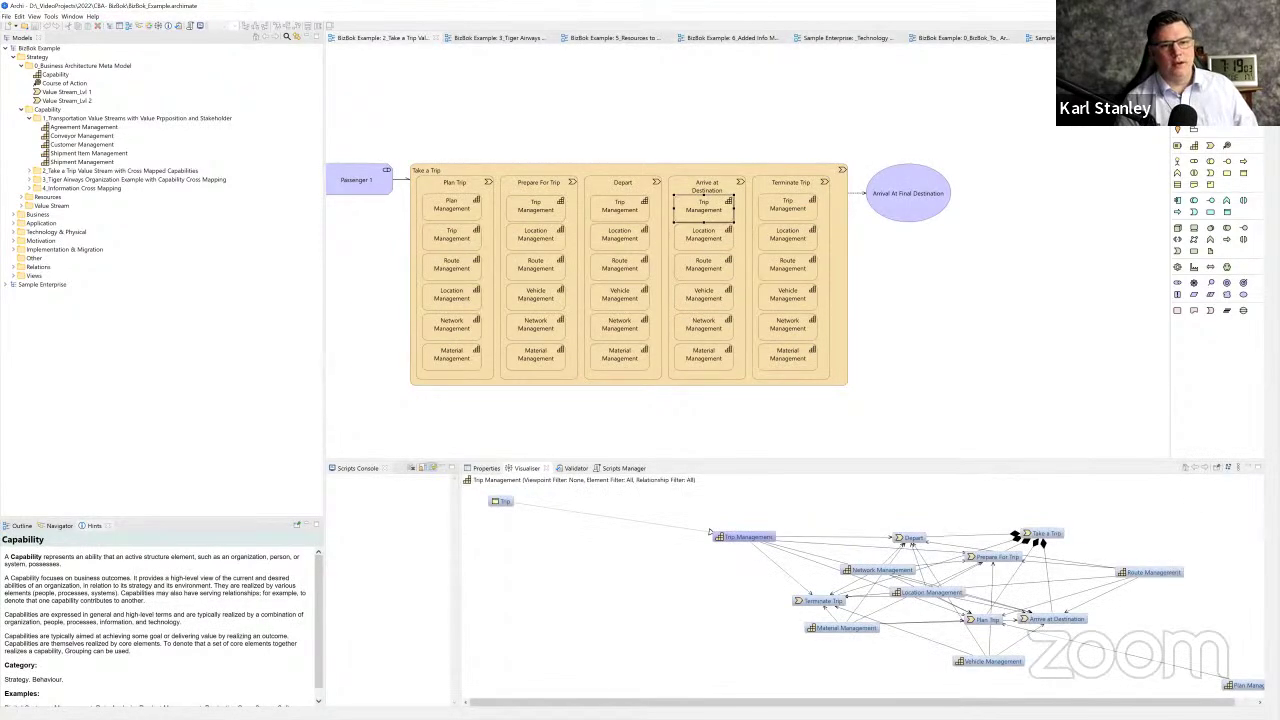
pyautogui.click(1238, 467)
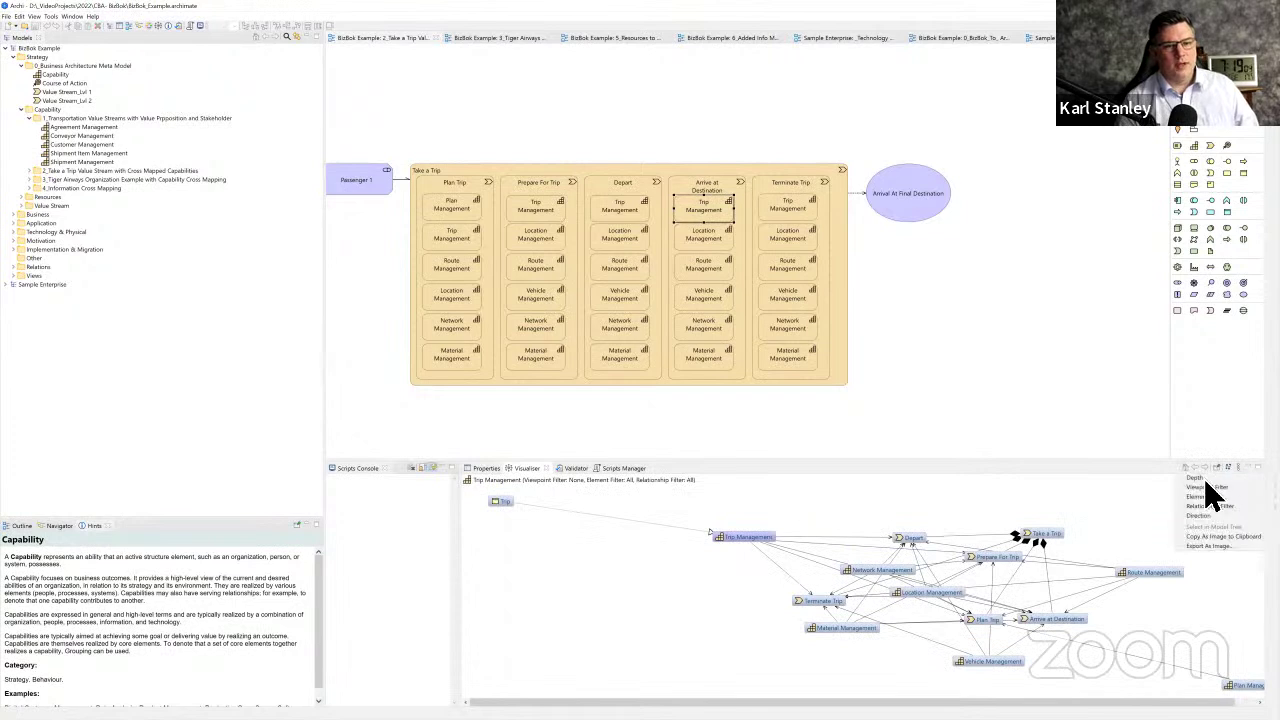
pyautogui.moveTo(1196, 478)
pyautogui.click(1143, 477)
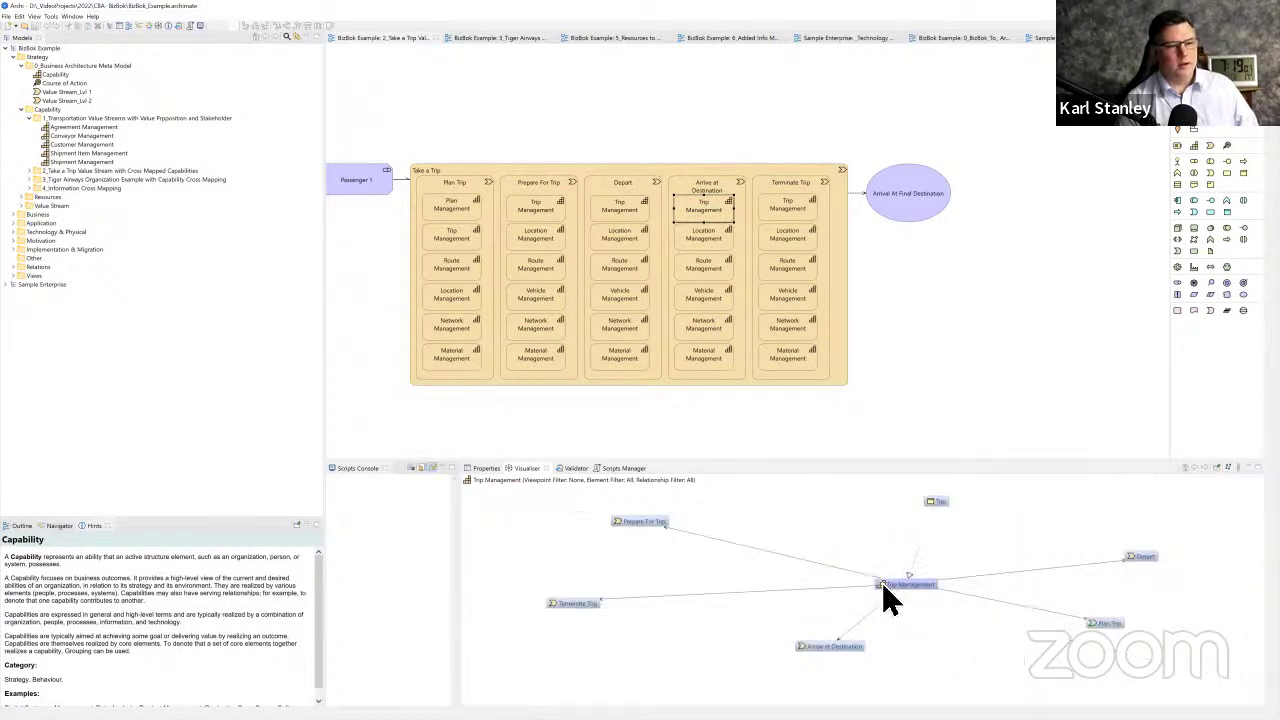
# Arrange the related business object and value stream nodes closer around Trip Management in the Visualiser
pyautogui.click(937, 503)
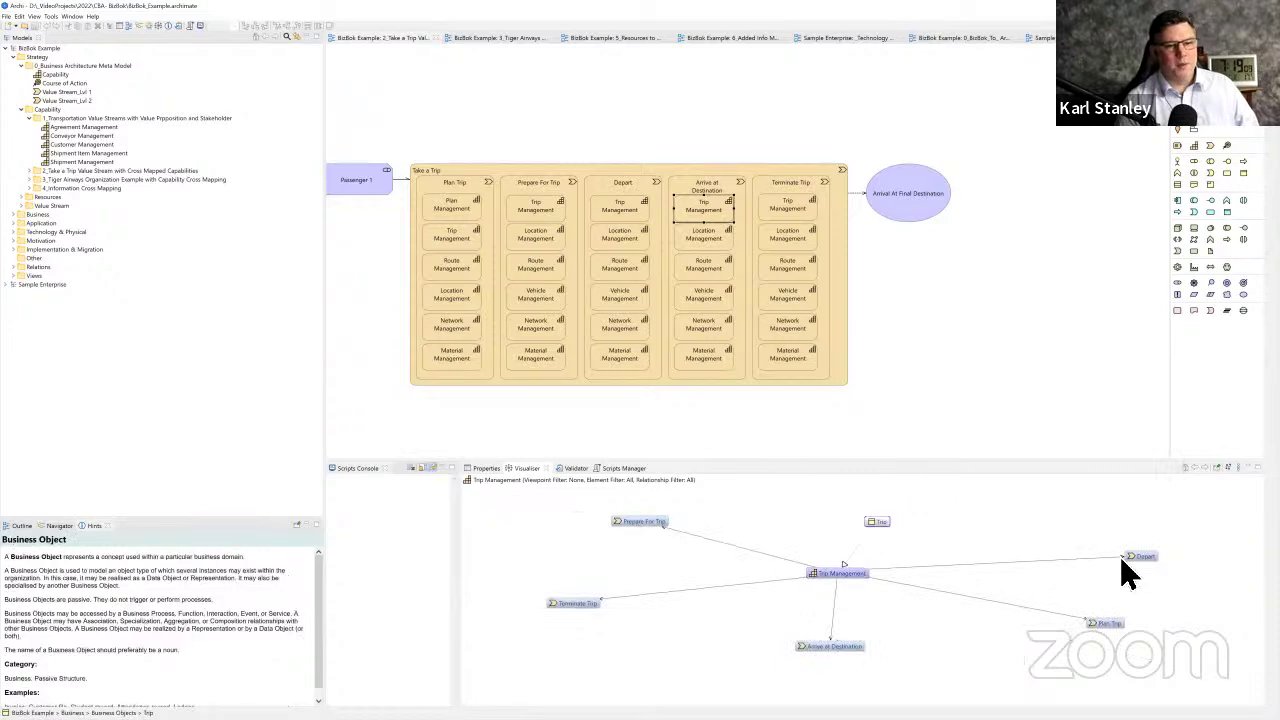
pyautogui.click(1100, 624)
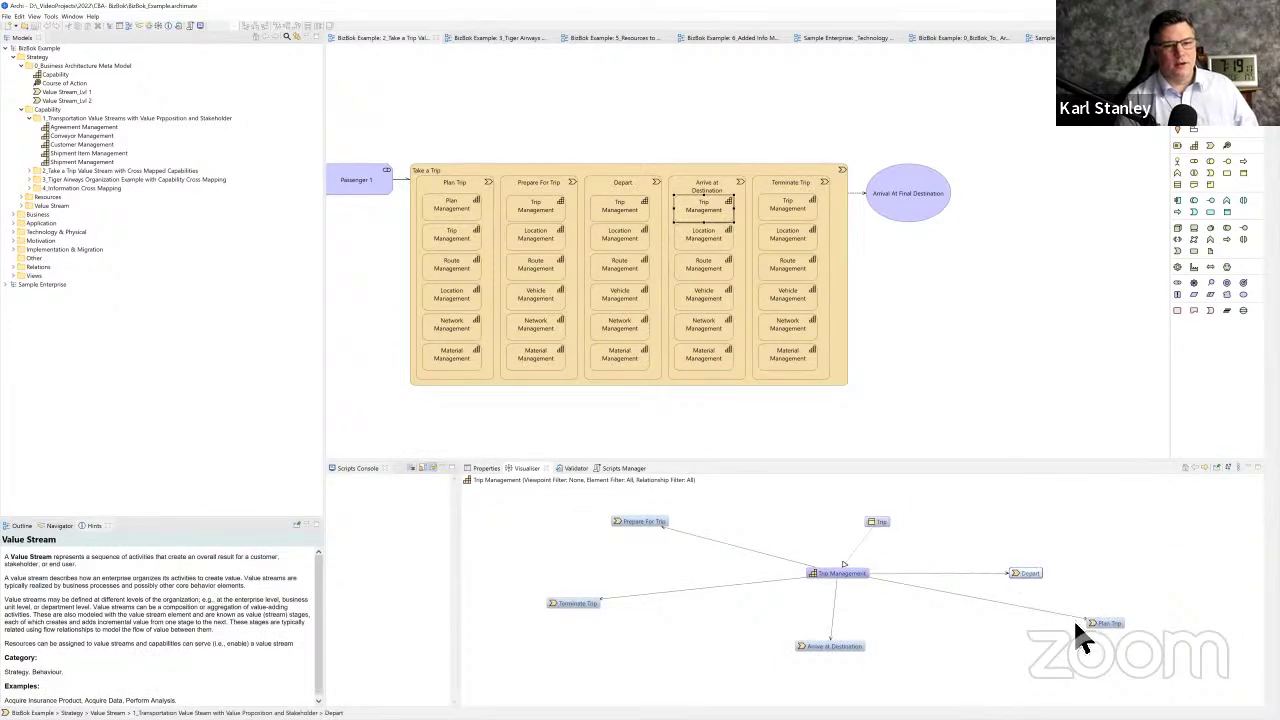
pyautogui.click(850, 646)
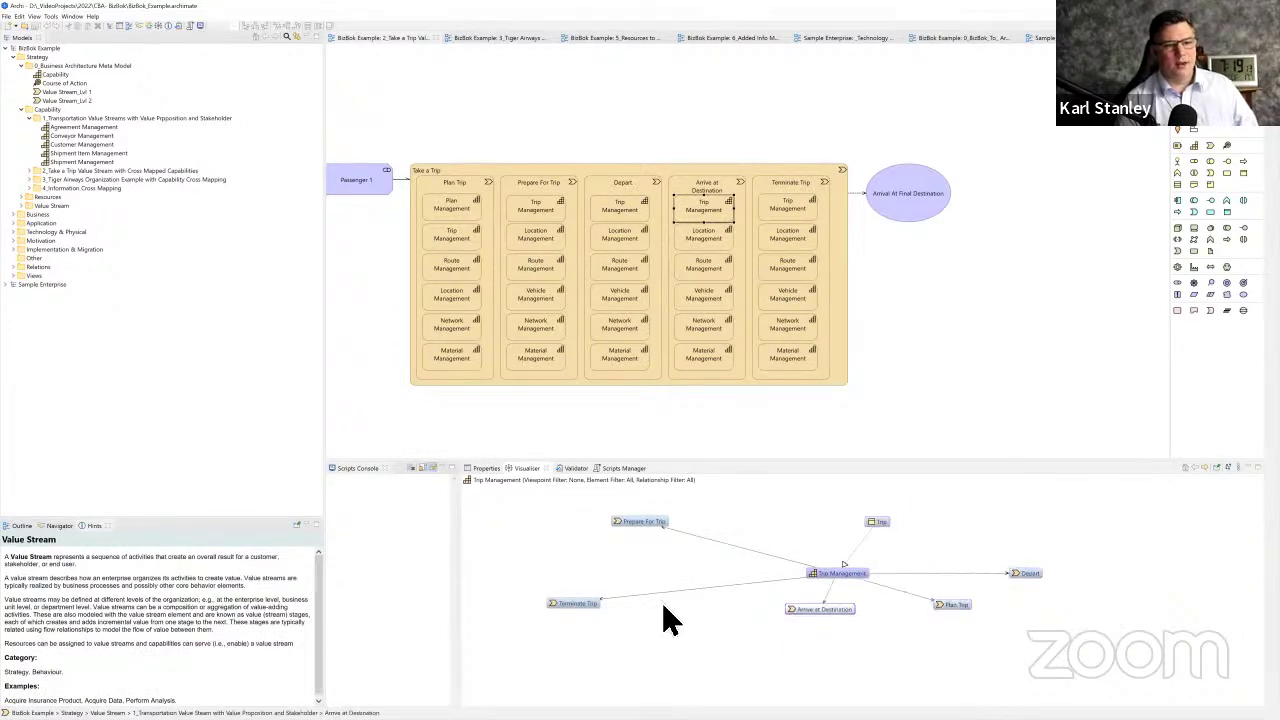
pyautogui.click(638, 521)
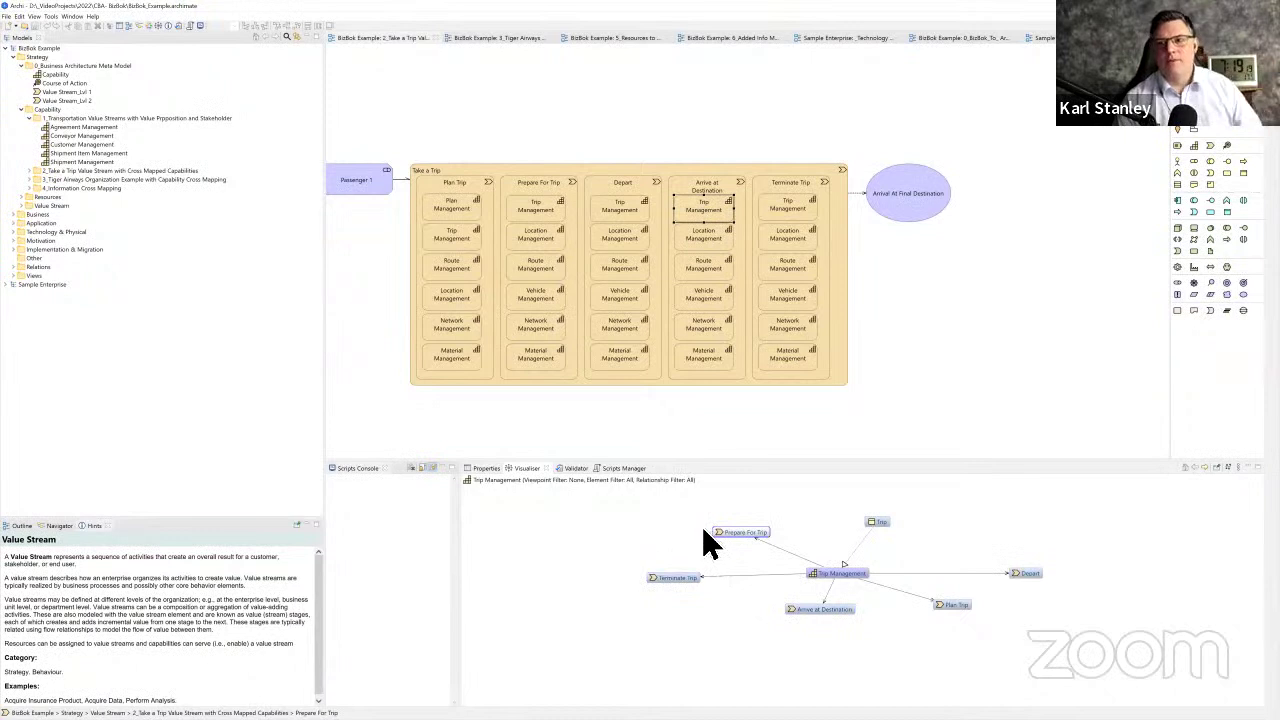
# Open the 5_Resources to Application and Technology view and visualise the relationships of Definition Mgmt and its Shipment Apps resource
pyautogui.doubleClick(32, 276)
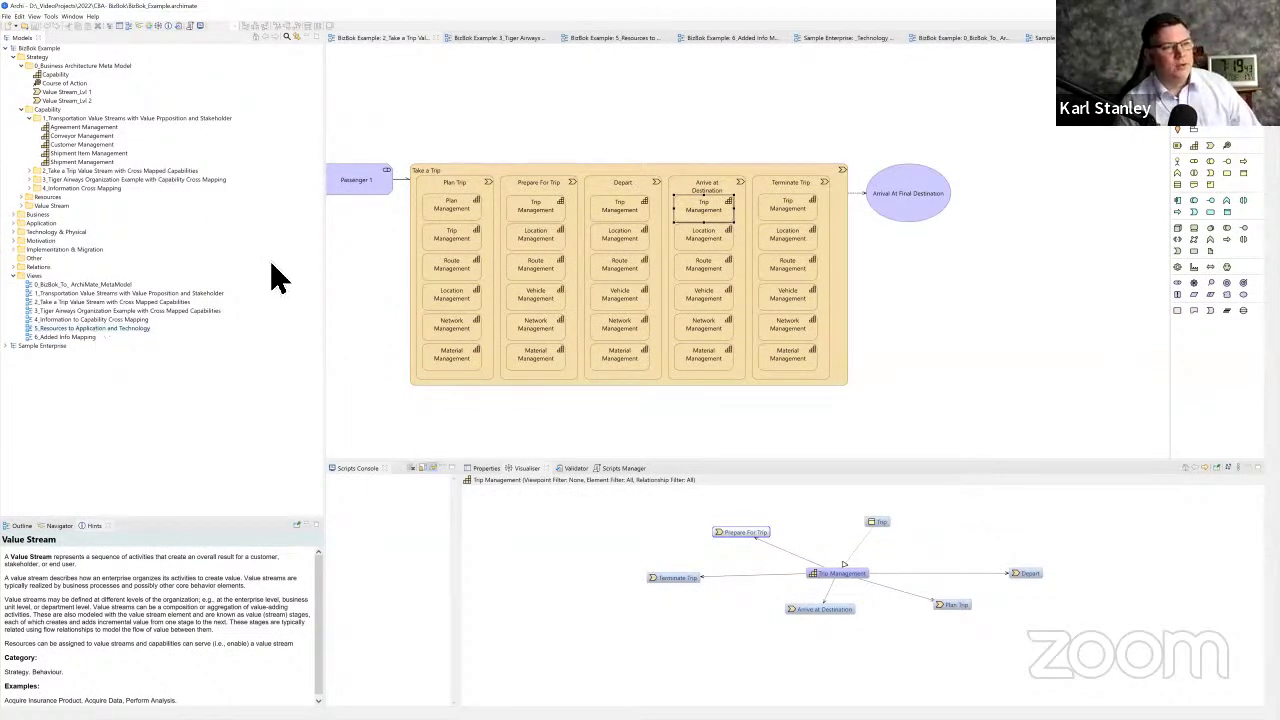
pyautogui.doubleClick(88, 329)
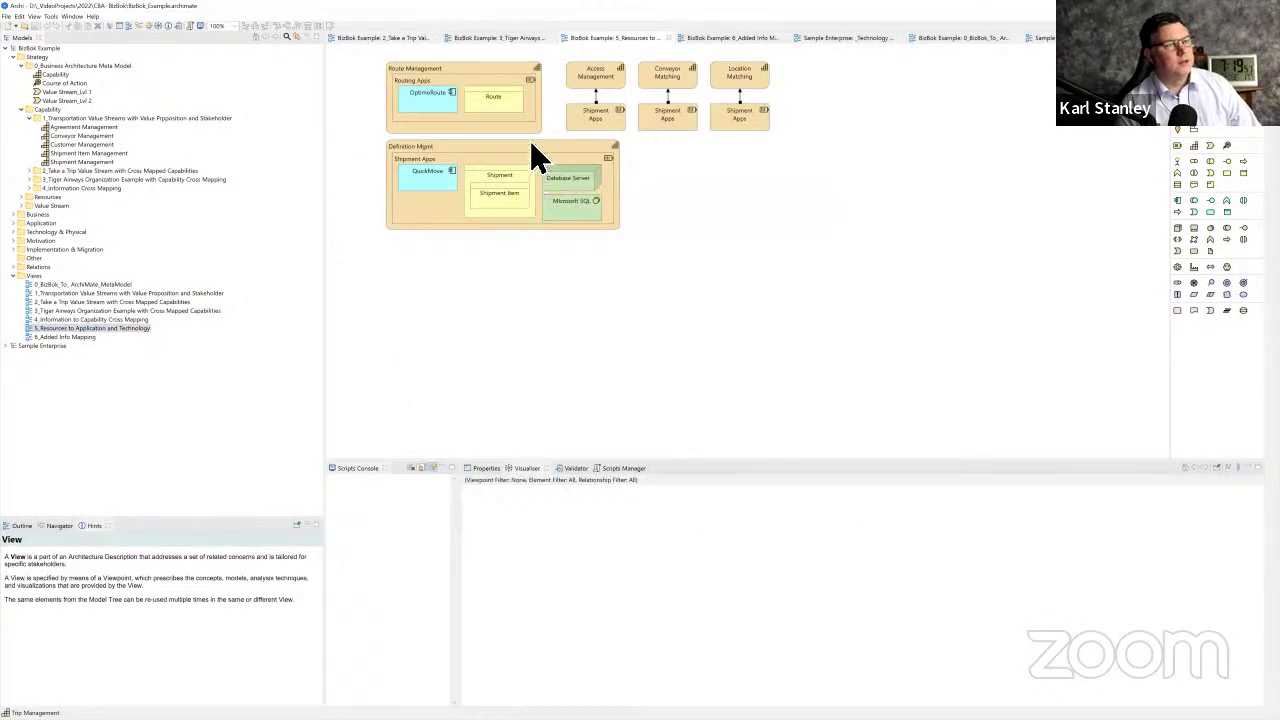
pyautogui.click(538, 160)
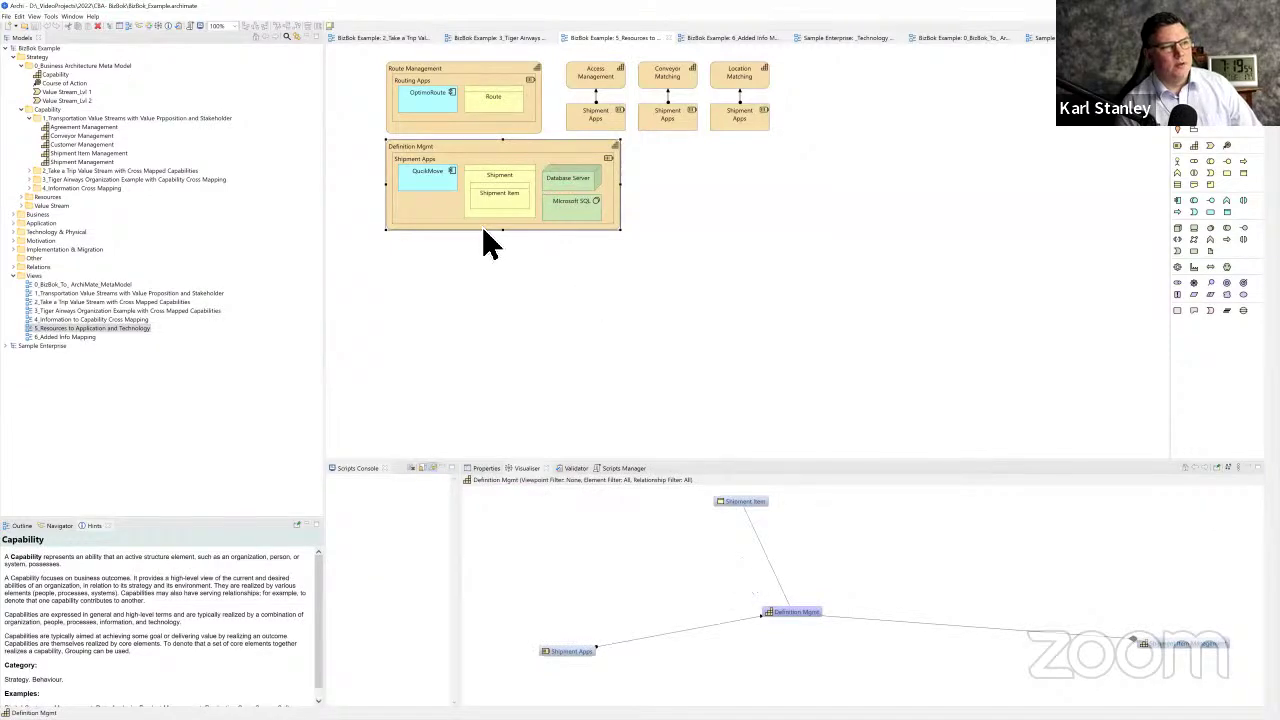
pyautogui.click(470, 156)
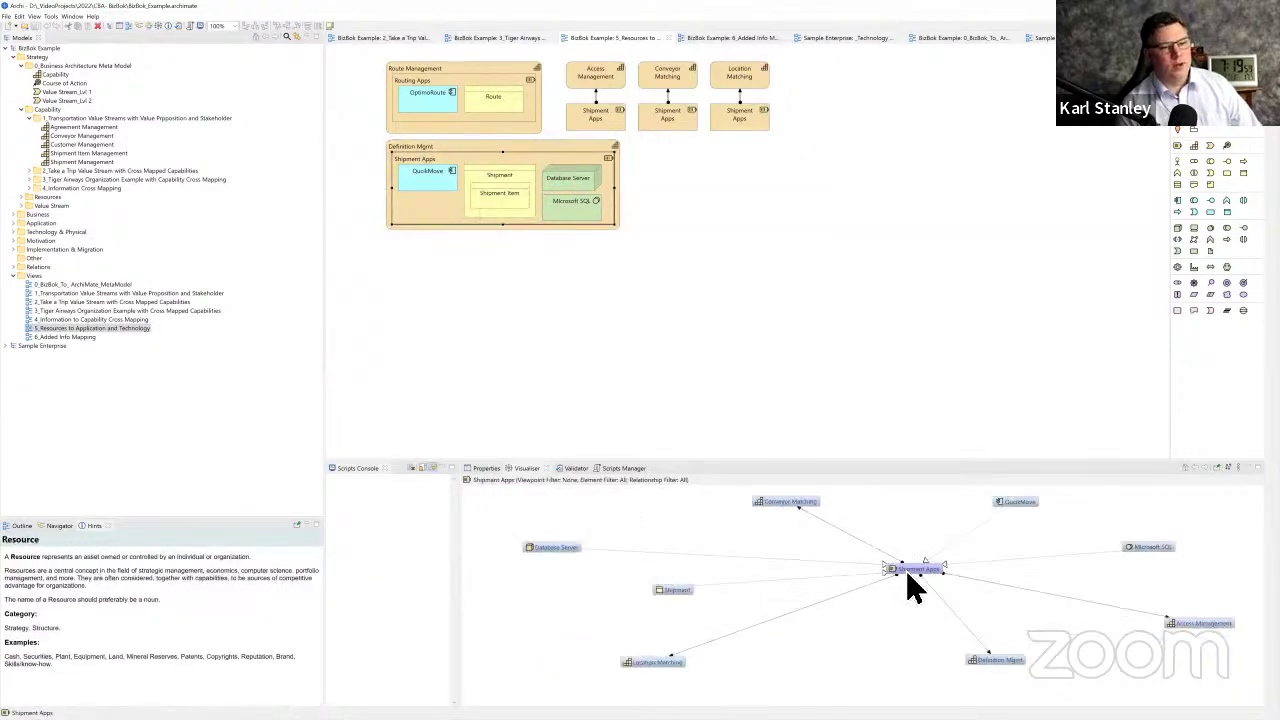
# Move the QuickMove, Microsoft SQL, Definition Mgmt, Location Matching and Access Management nodes closer to Shipment Apps in the Visualiser
pyautogui.click(1003, 520)
pyautogui.click(998, 504)
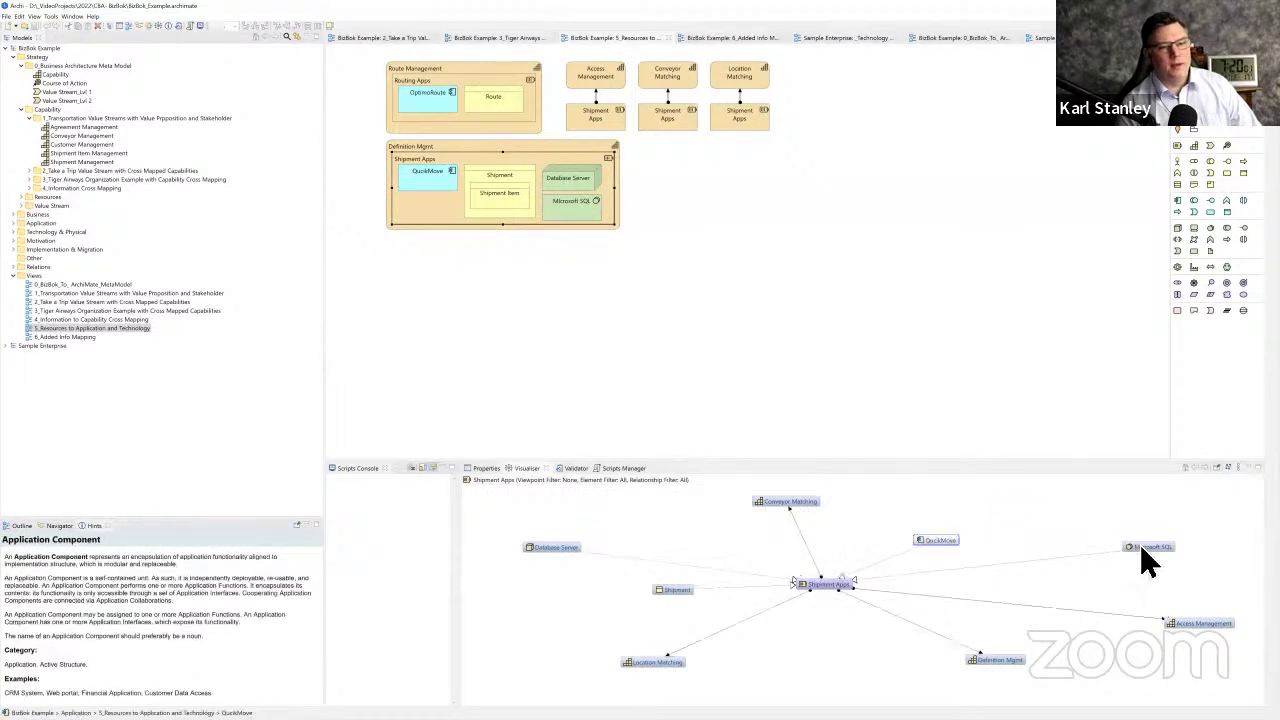
pyautogui.click(1154, 626)
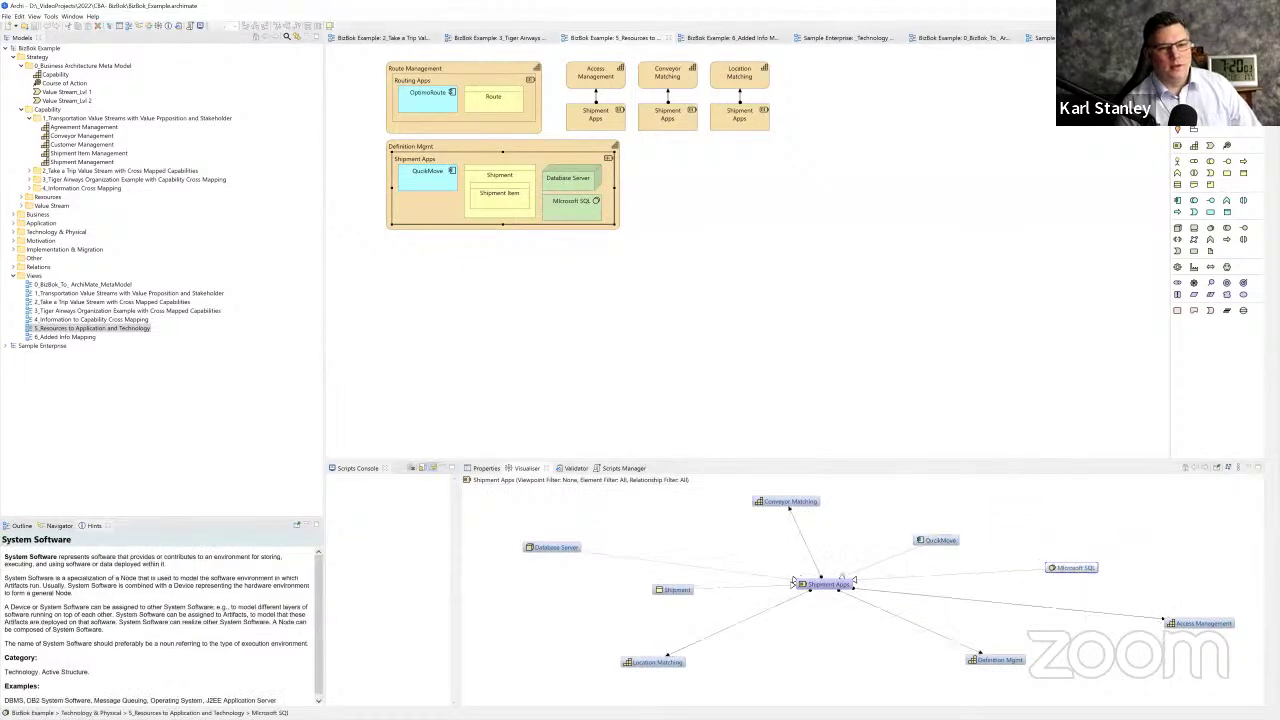
pyautogui.click(988, 661)
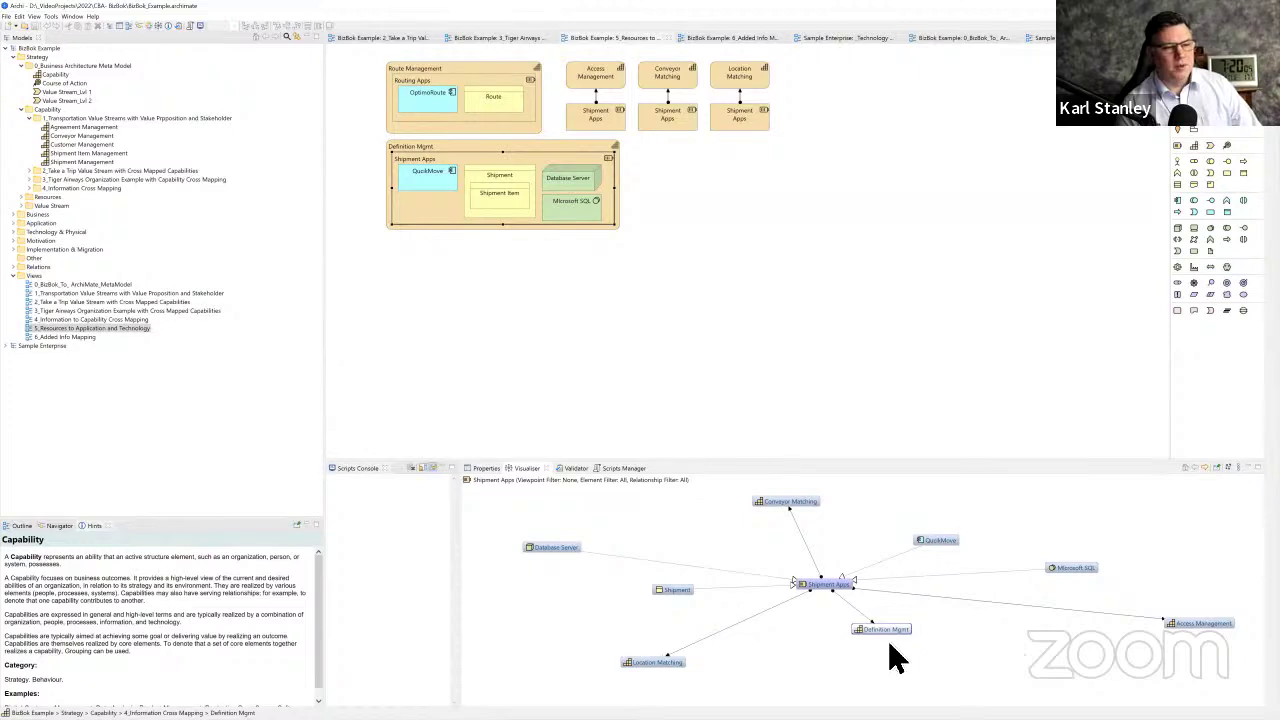
pyautogui.click(1200, 624)
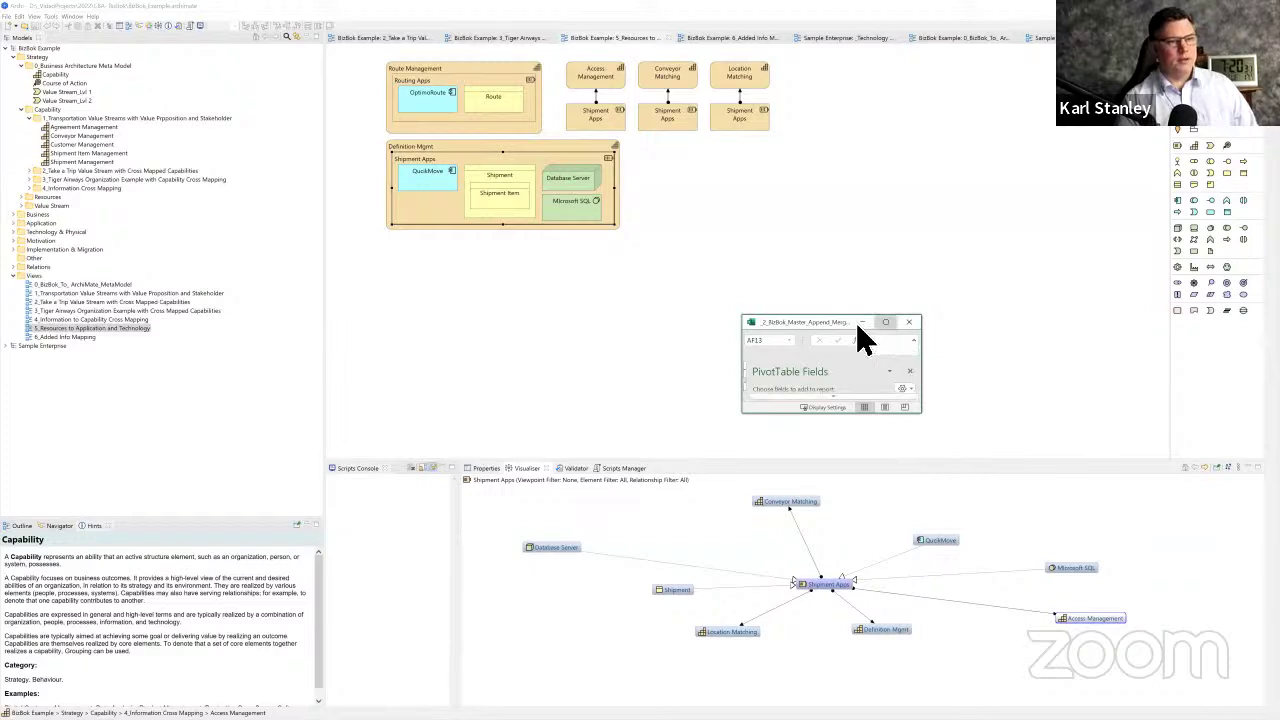
# Show the model export options, including CSV, and switch to the _2_BizBok_Master_Append_Merge.xlsx workbook in Excel, maximized
pyautogui.click(7, 18)
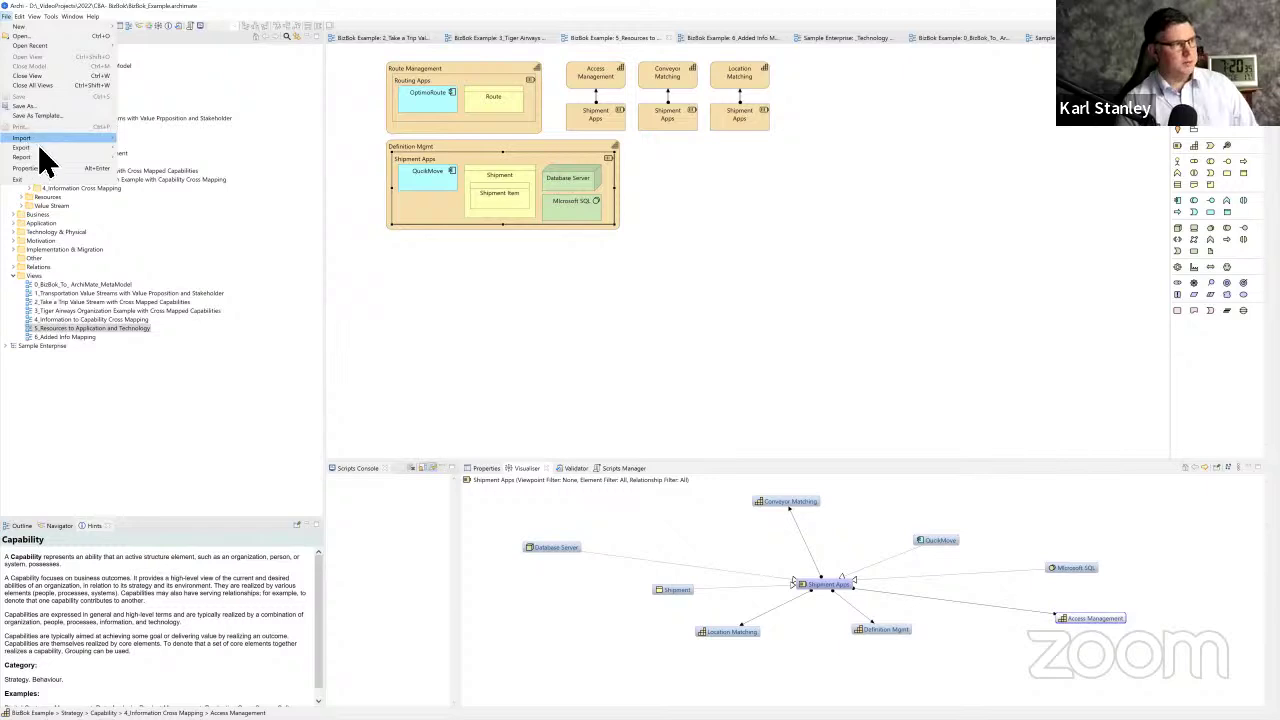
pyautogui.moveTo(42, 147)
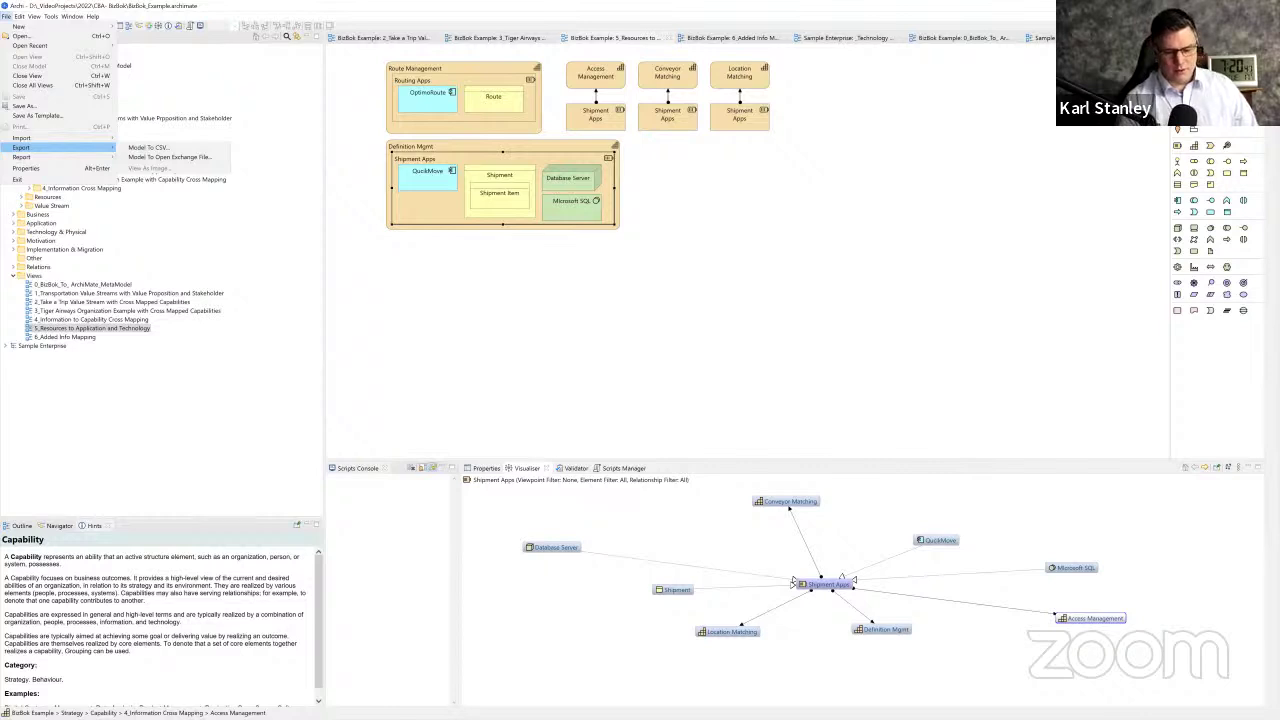
pyautogui.hotkey('alt', 'Tab')
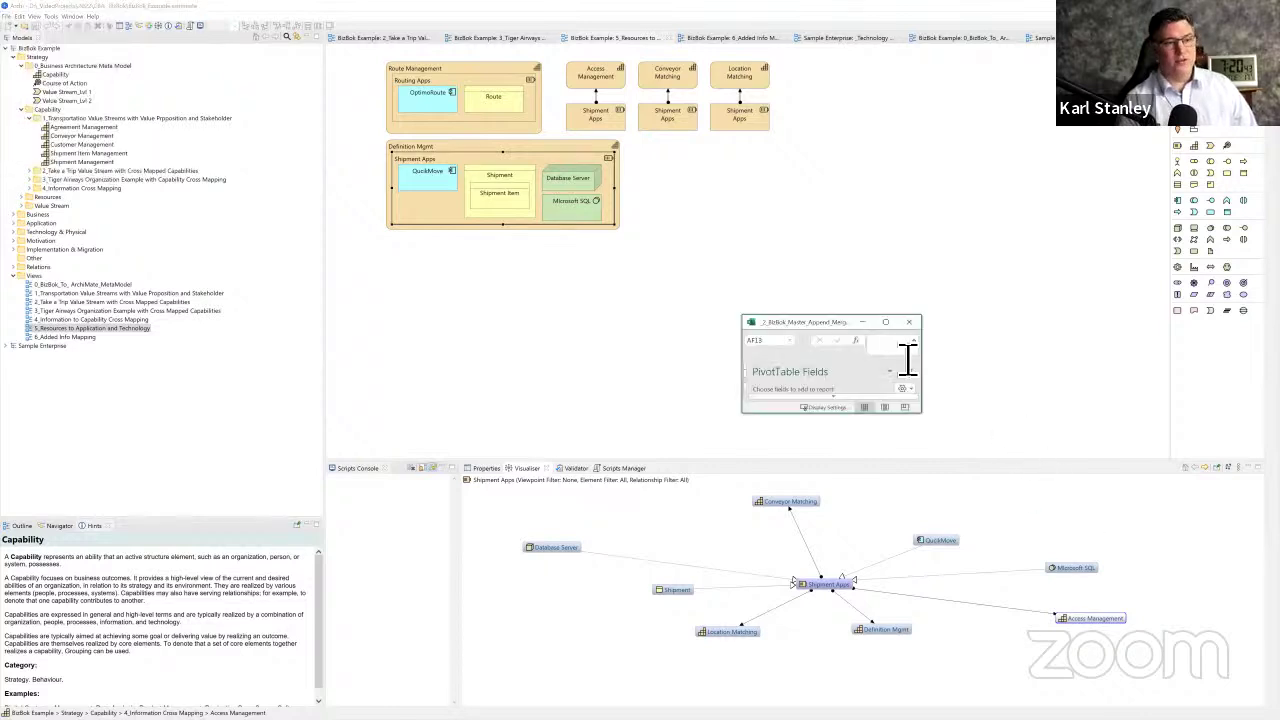
pyautogui.click(884, 322)
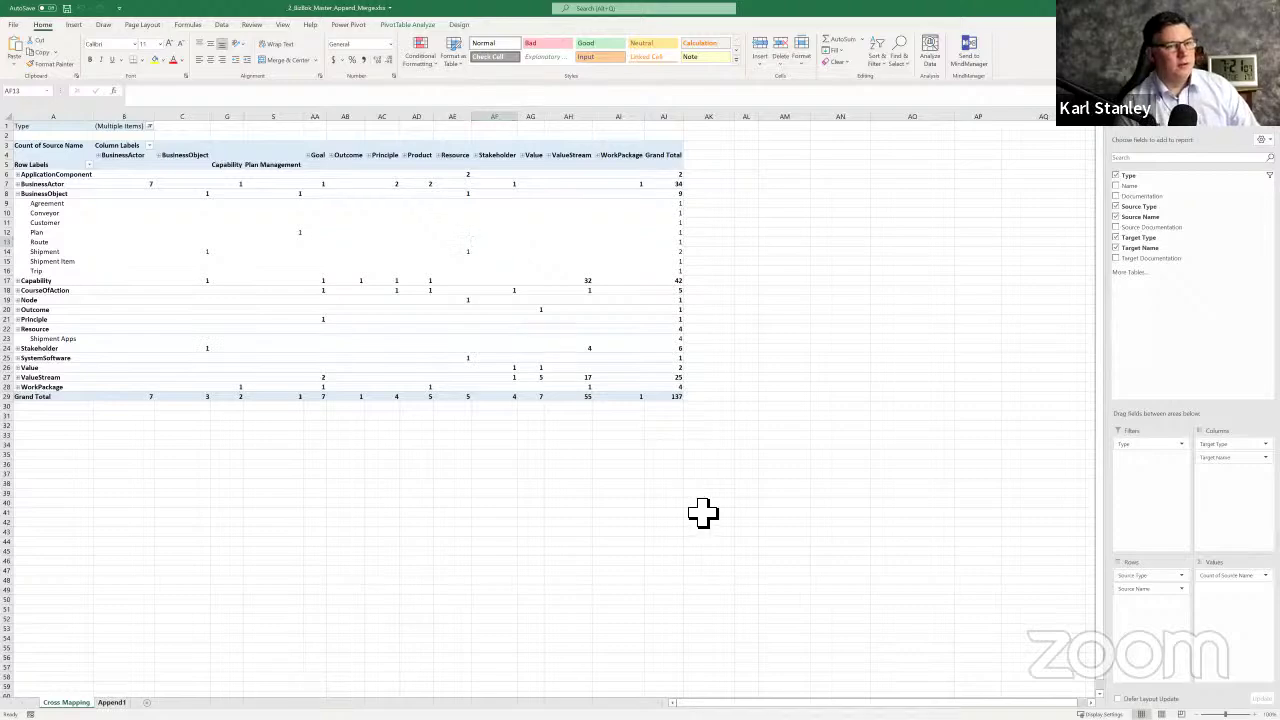
# Examine the exported elements and relationships in the Append1 sheet, and return to the Cross Mapping pivot table
pyautogui.hotkey('ctrl', 'pagedown')
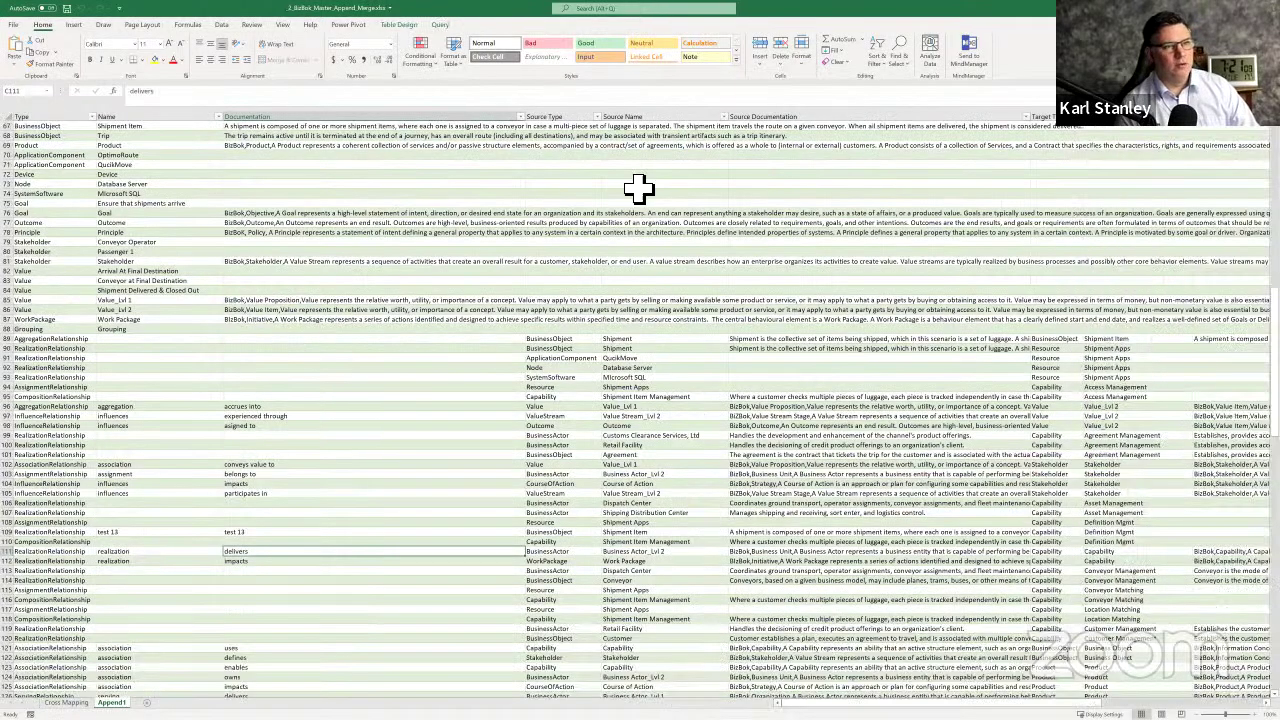
pyautogui.scroll(19, 636, 190)
pyautogui.scroll(3, 666, 203)
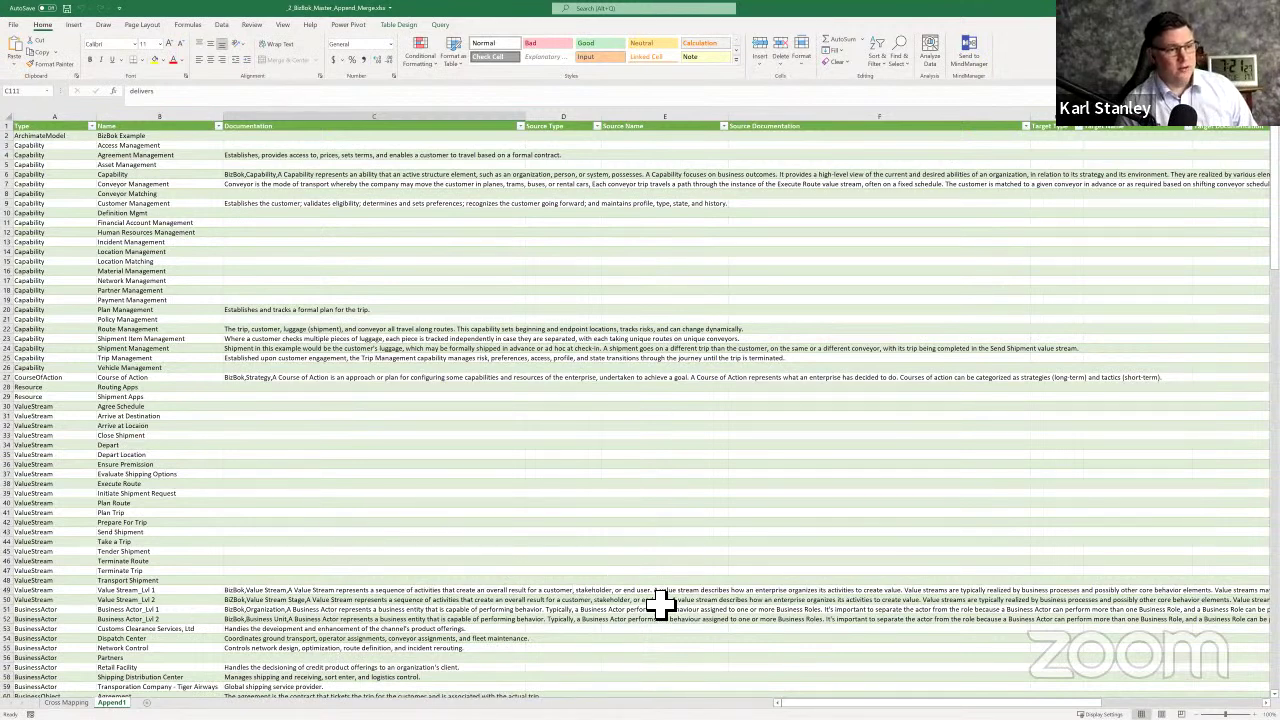
pyautogui.scroll(-1, 665, 607)
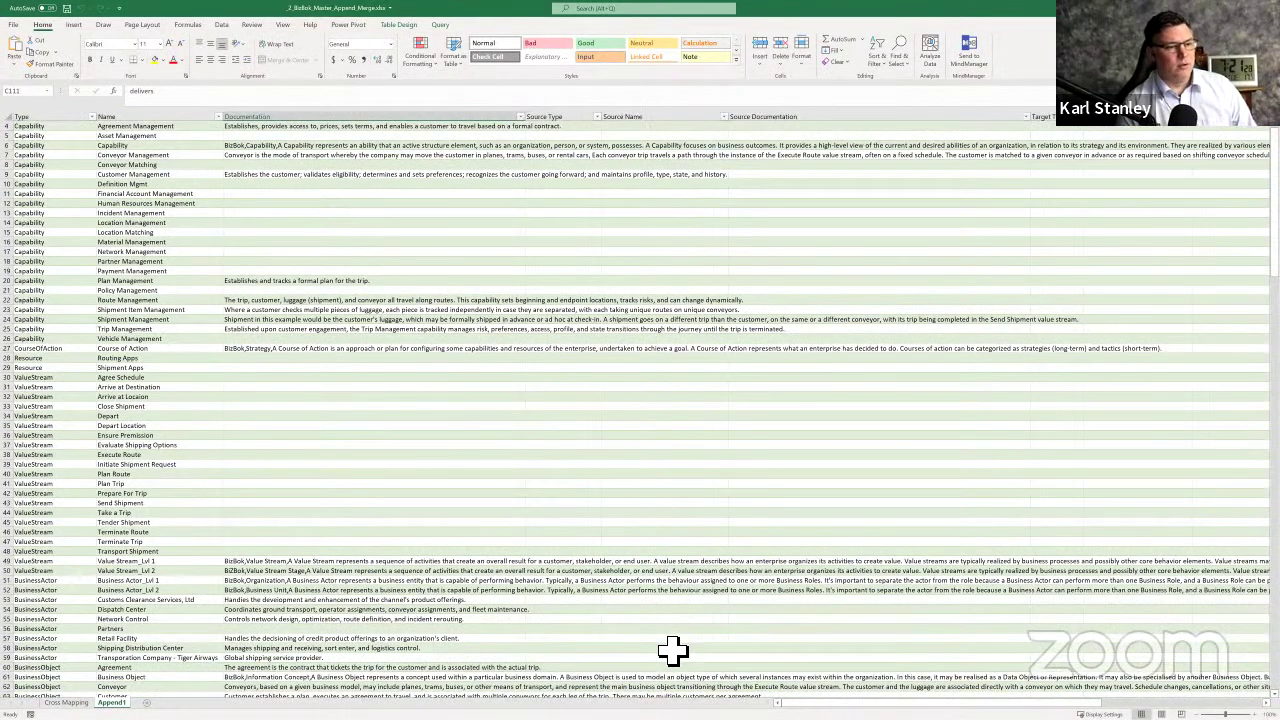
pyautogui.scroll(-10, 600, 635)
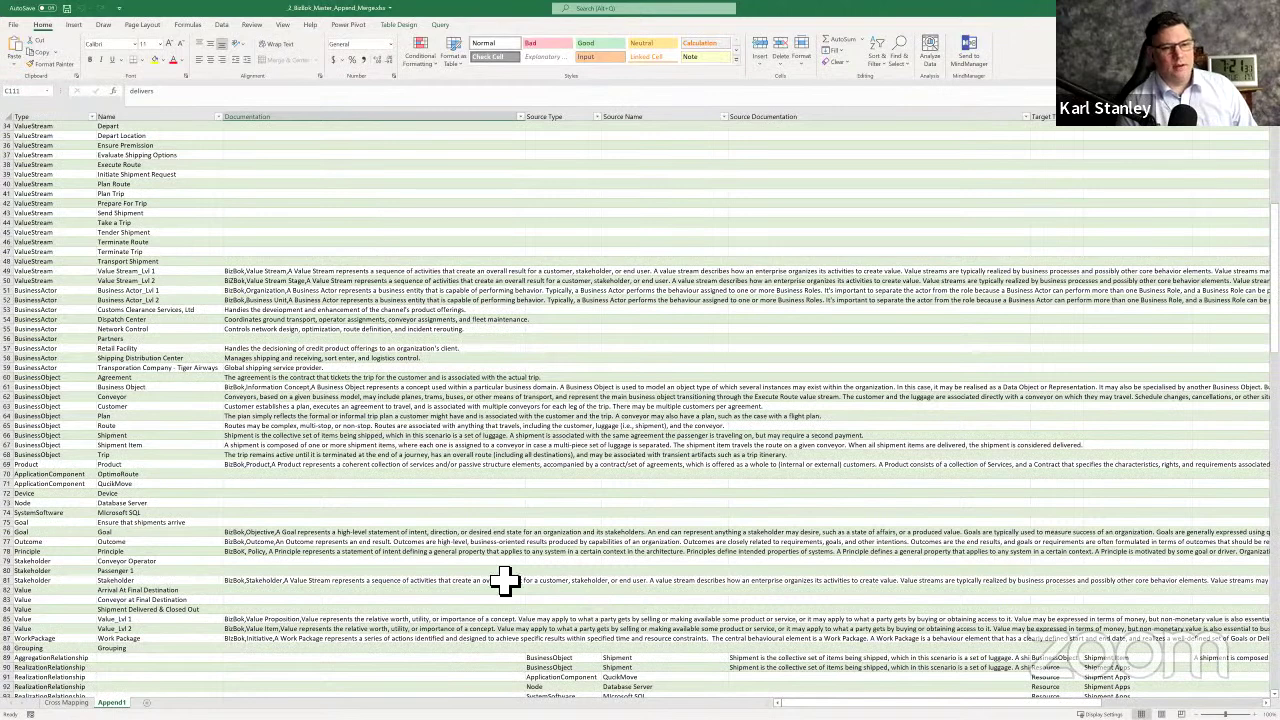
pyautogui.scroll(-6, 530, 580)
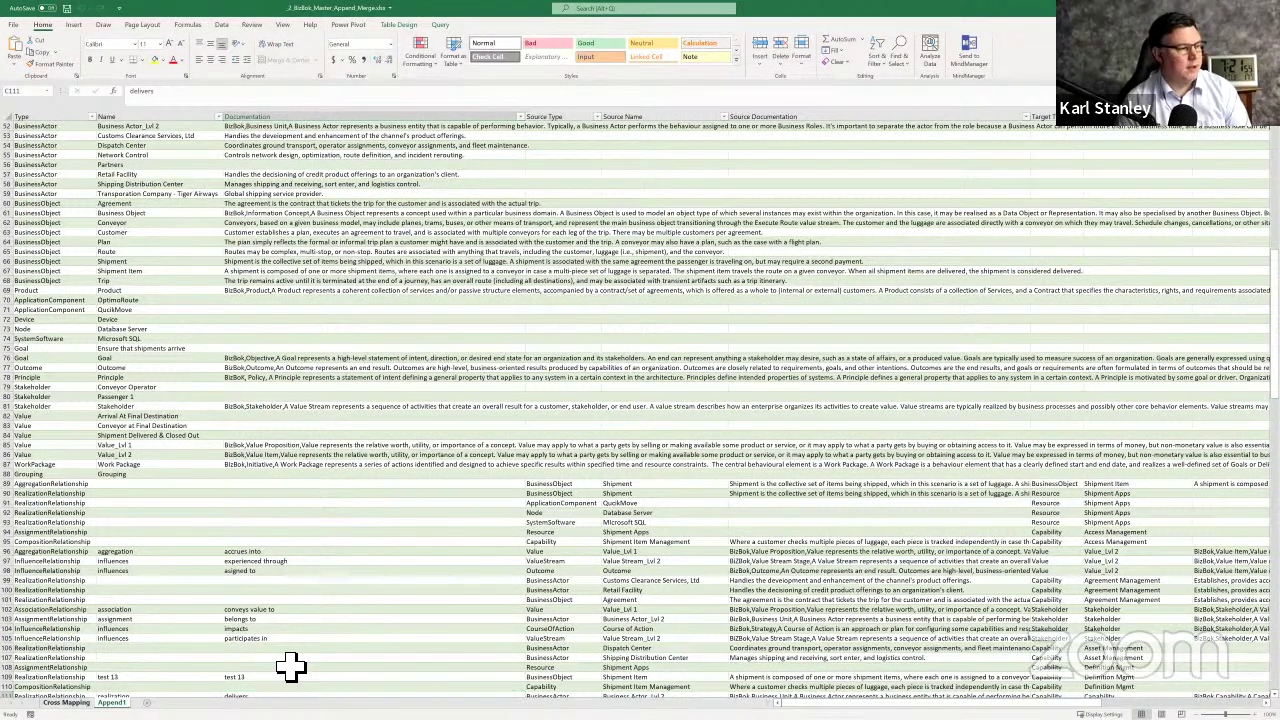
pyautogui.hotkey('ctrl', 'pageup')
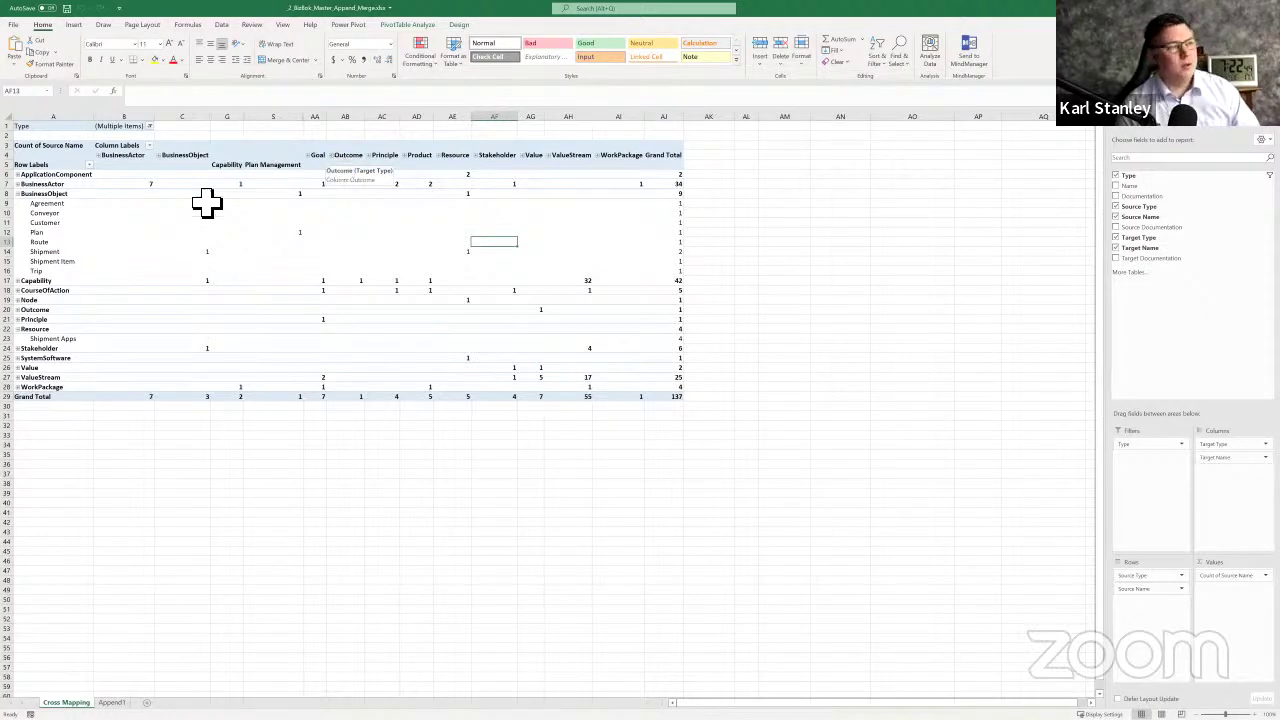
# Expand the Capability rows to examine their mapping to the Depart stage under ValueStream, leaving the ValueStream columns collapsed
pyautogui.click(17, 280)
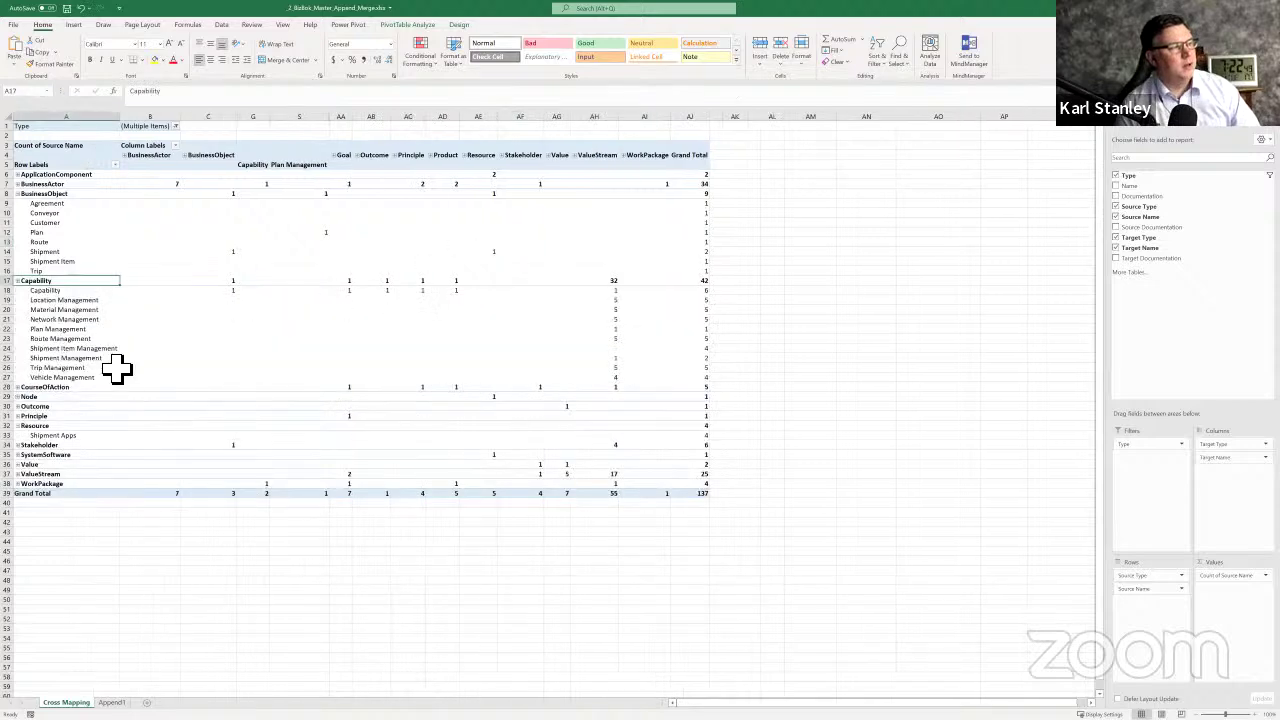
pyautogui.click(577, 156)
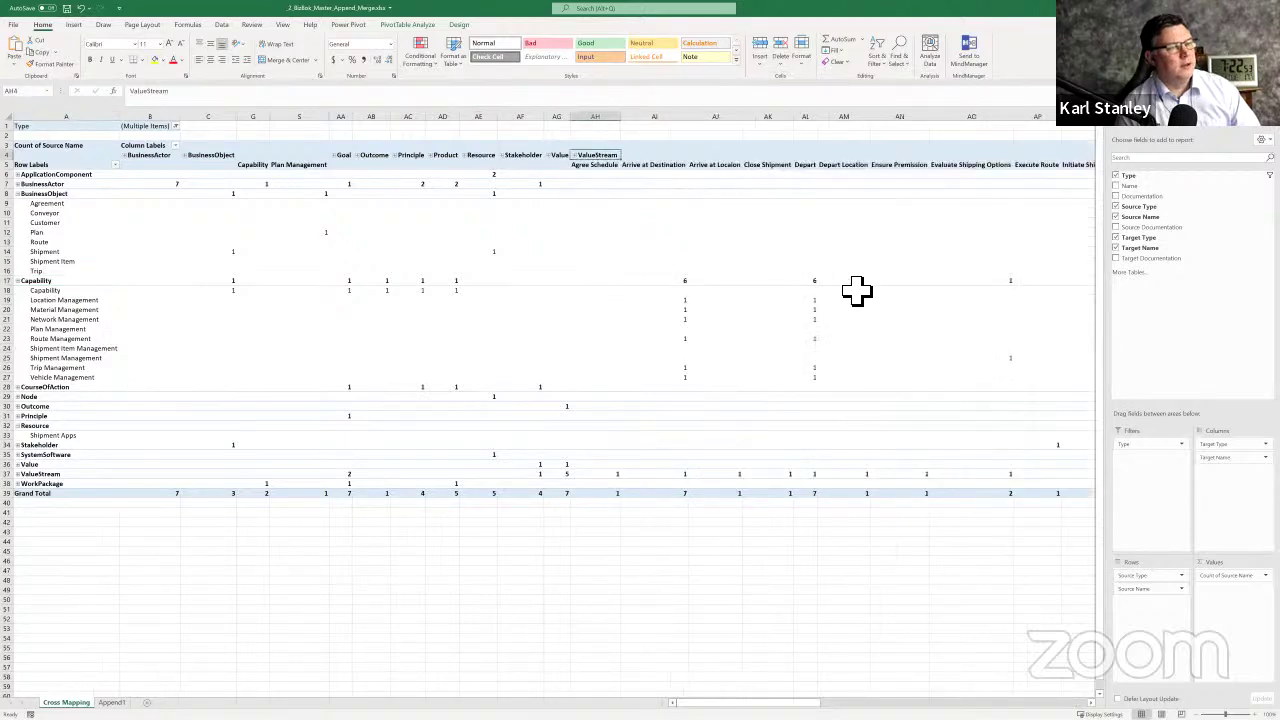
pyautogui.click(808, 165)
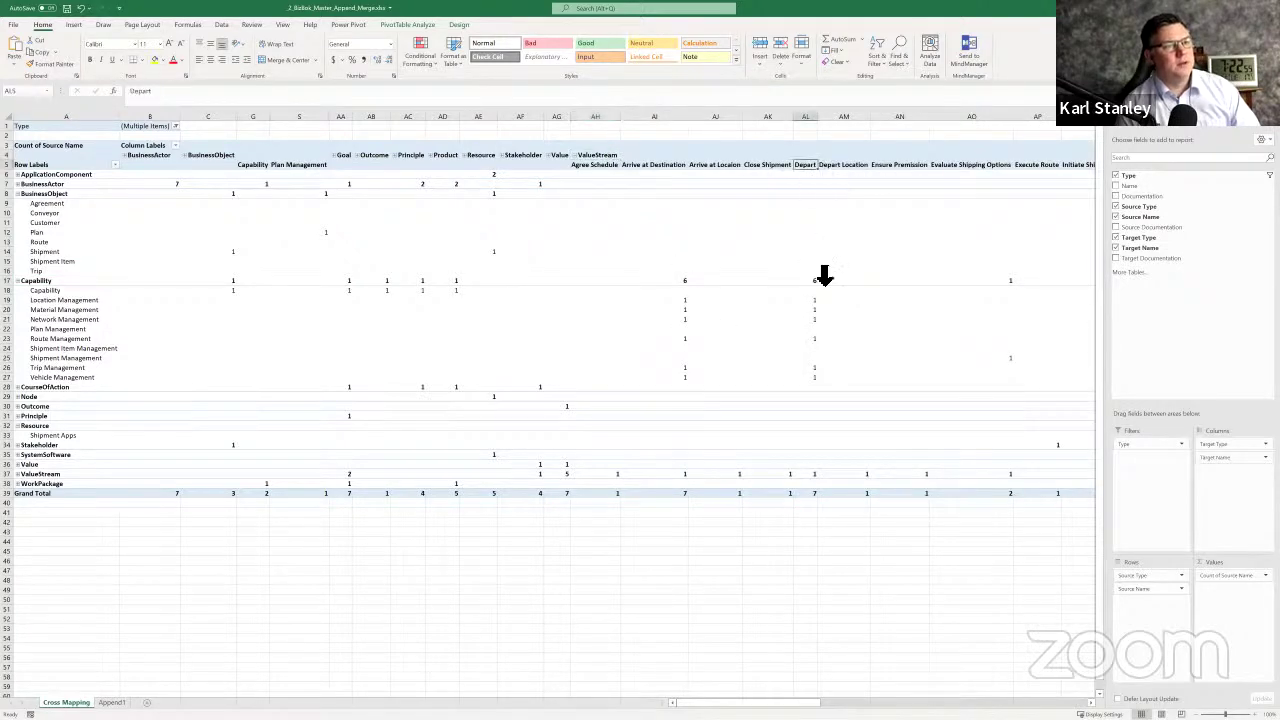
pyautogui.click(820, 133)
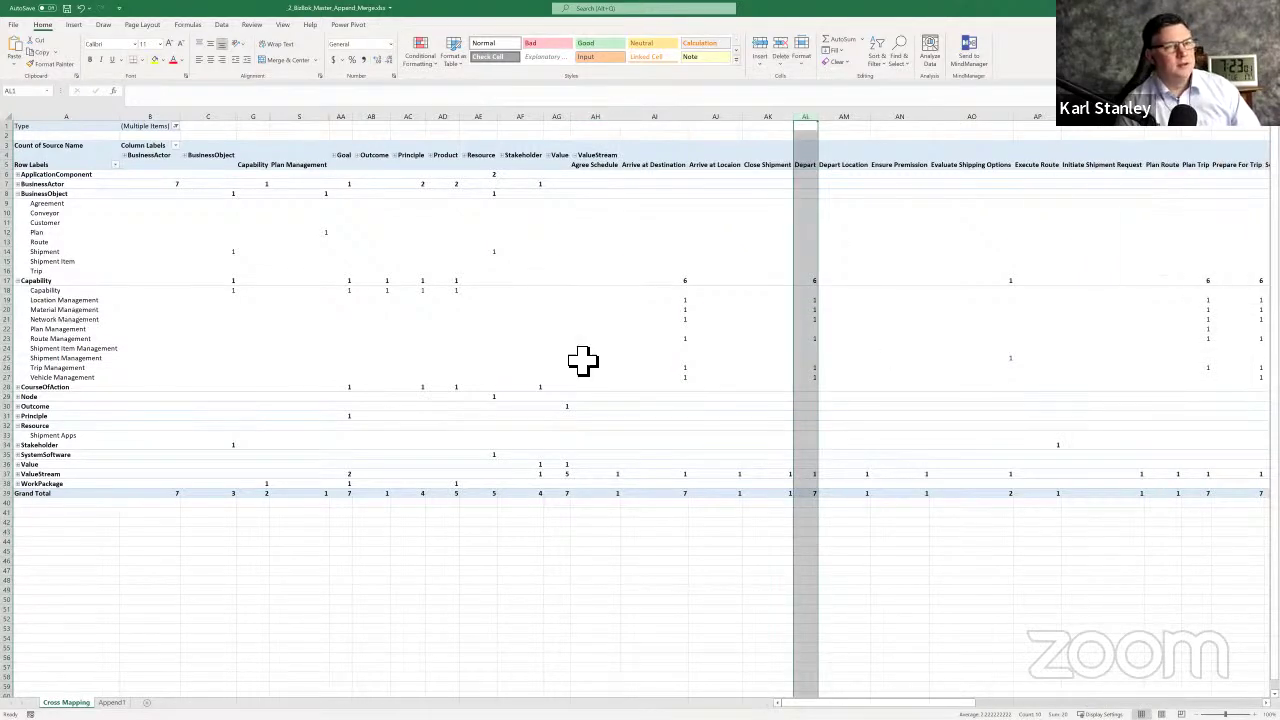
pyautogui.click(575, 157)
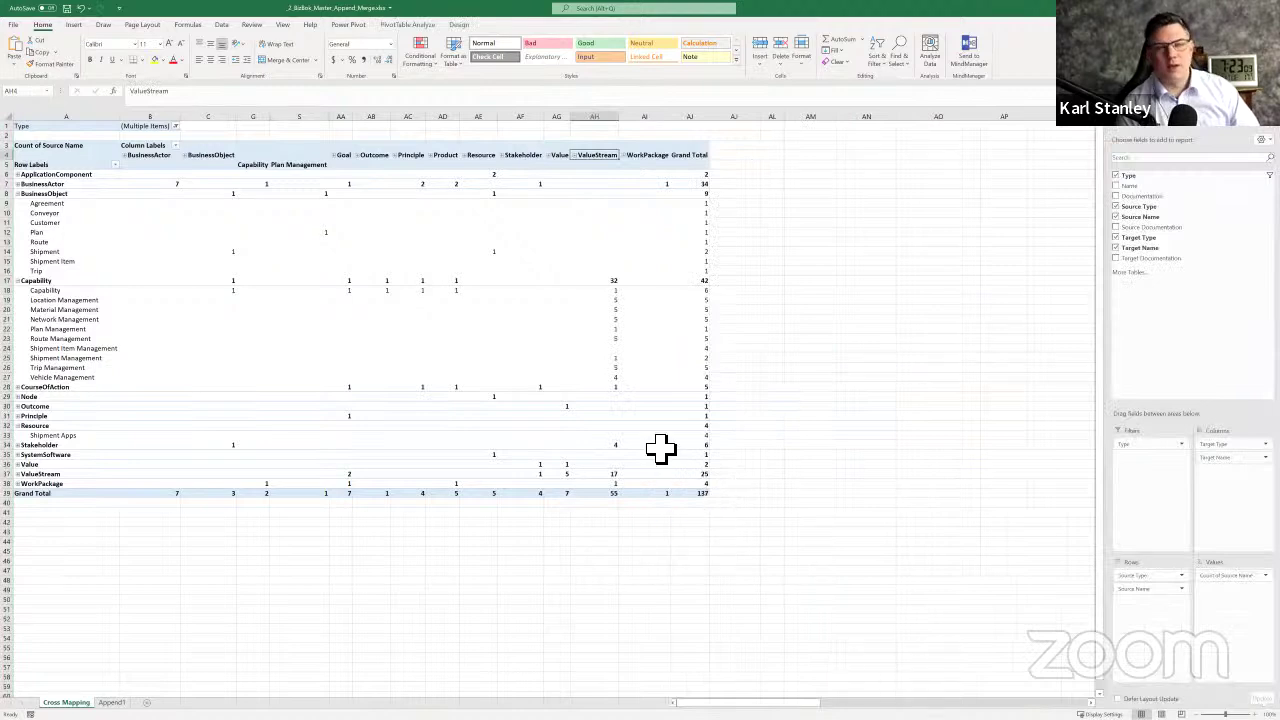
# Show the workbook's queries and connections to review the element, relation and Append1 queries, and switch back to Archi
pyautogui.click(222, 26)
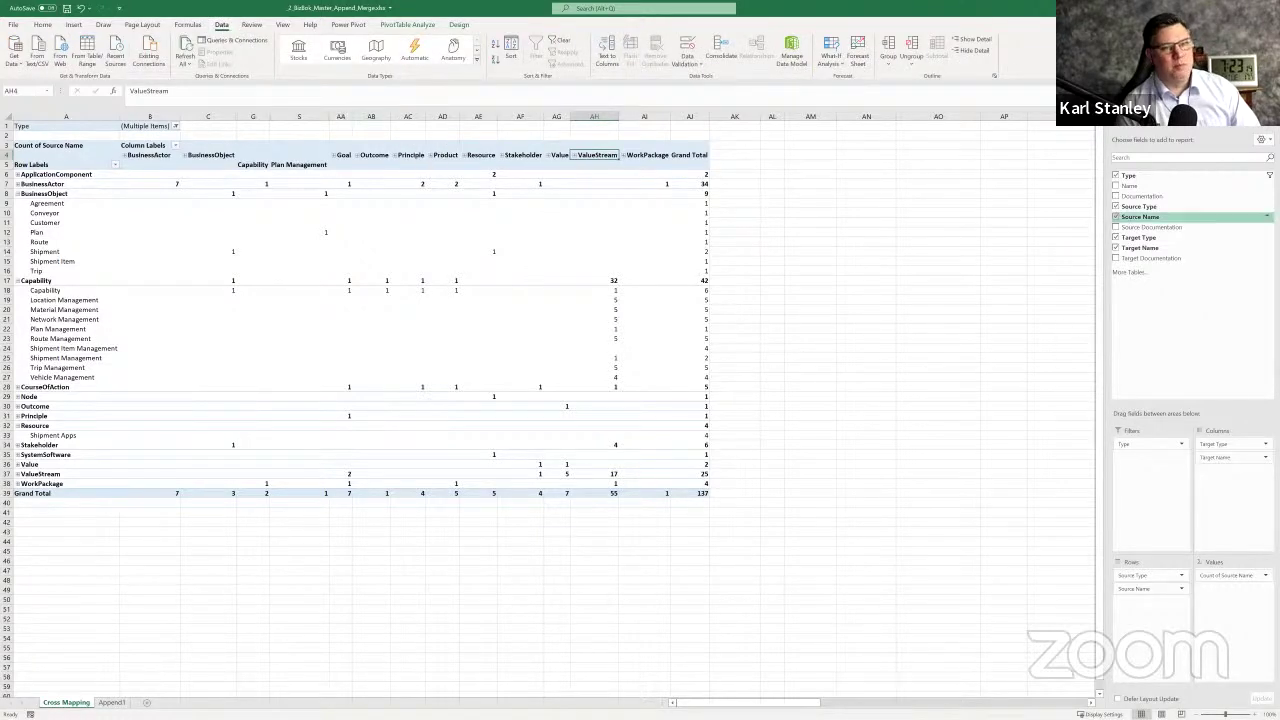
pyautogui.click(244, 40)
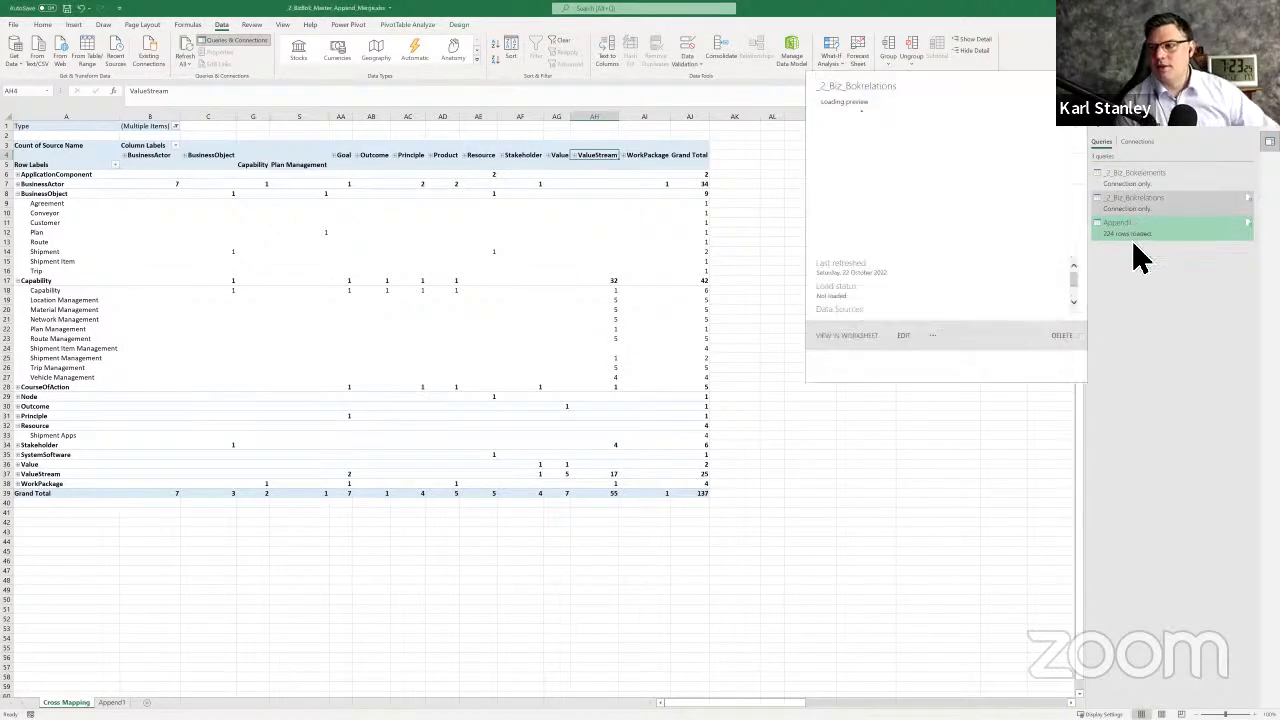
pyautogui.moveTo(1134, 248)
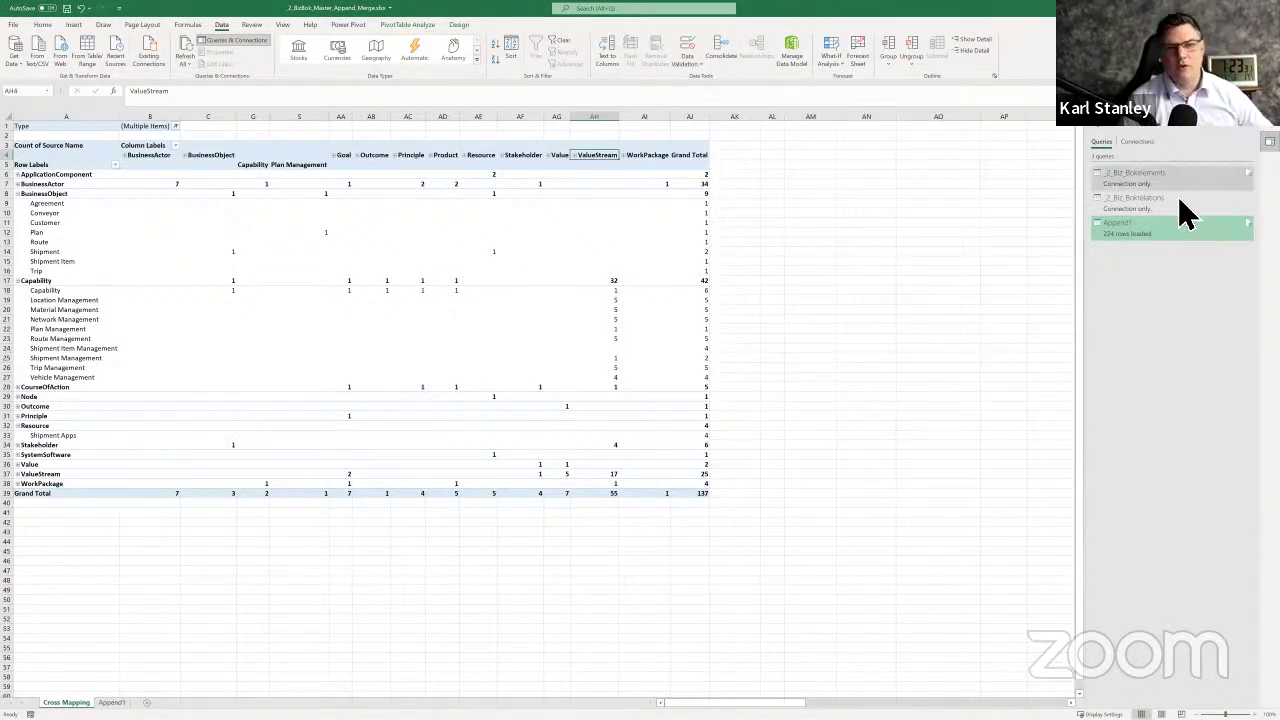
pyautogui.moveTo(1164, 186)
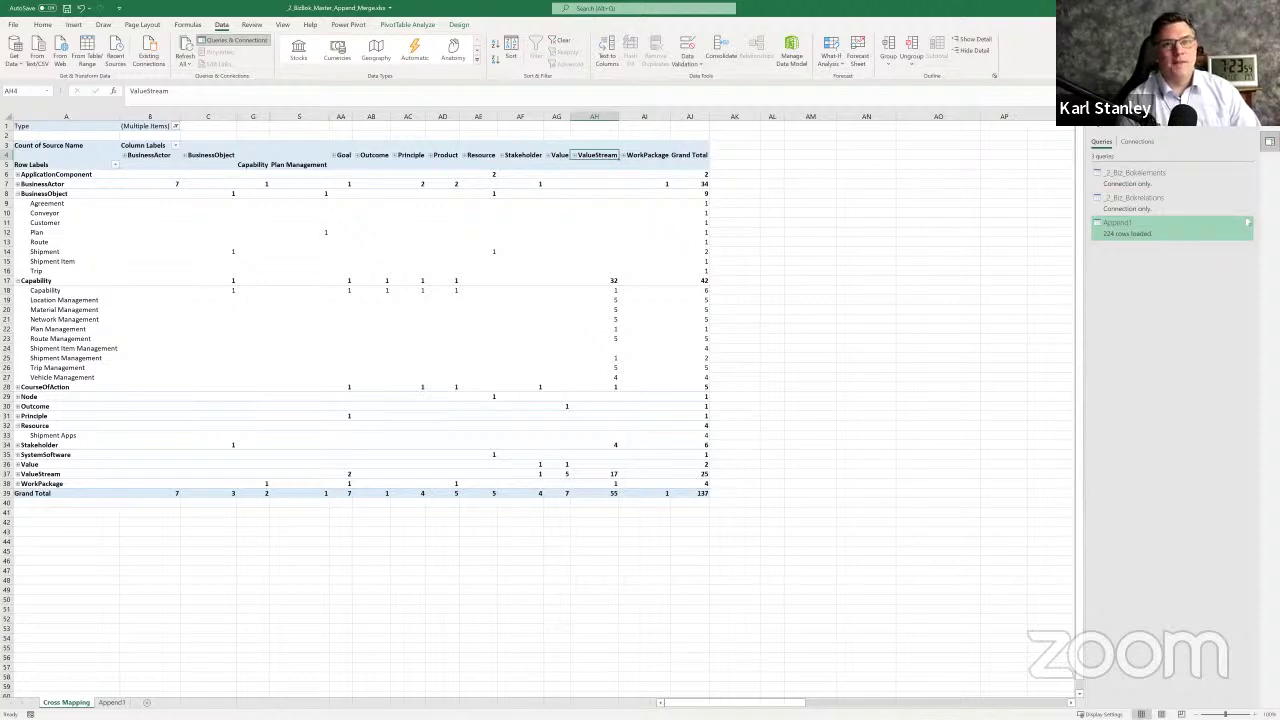
pyautogui.hotkey('alt', 'Tab')
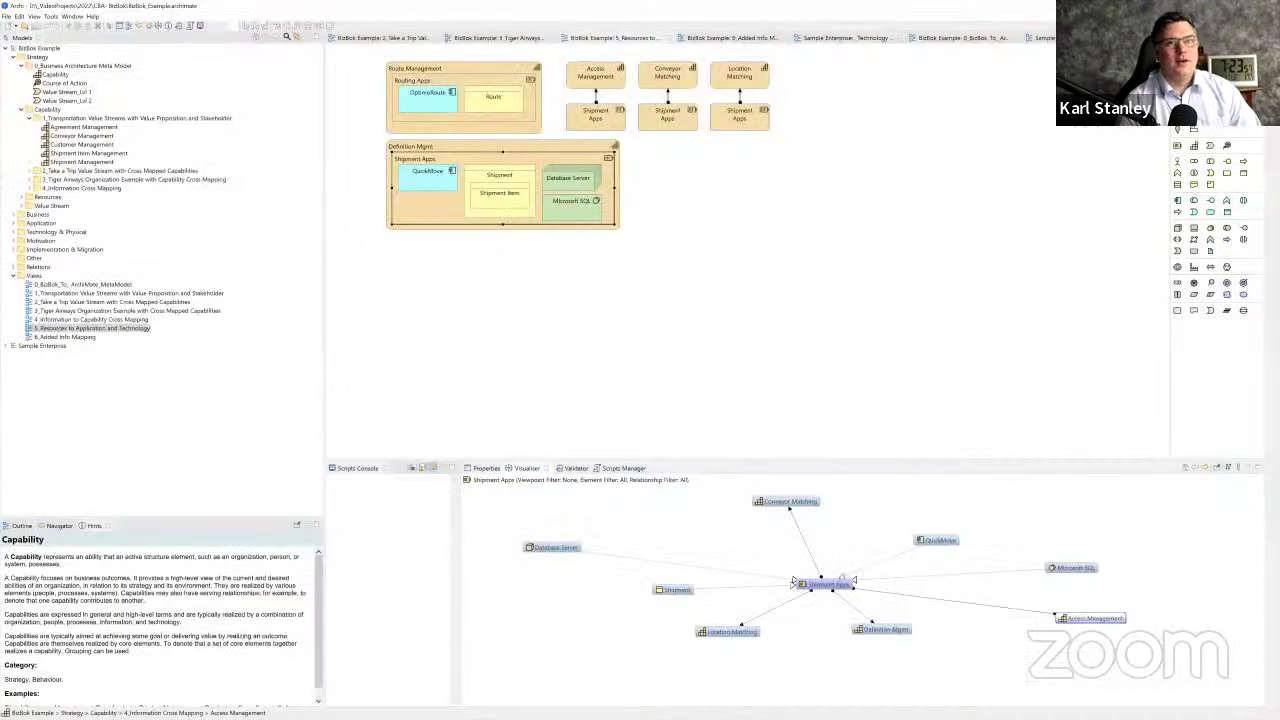